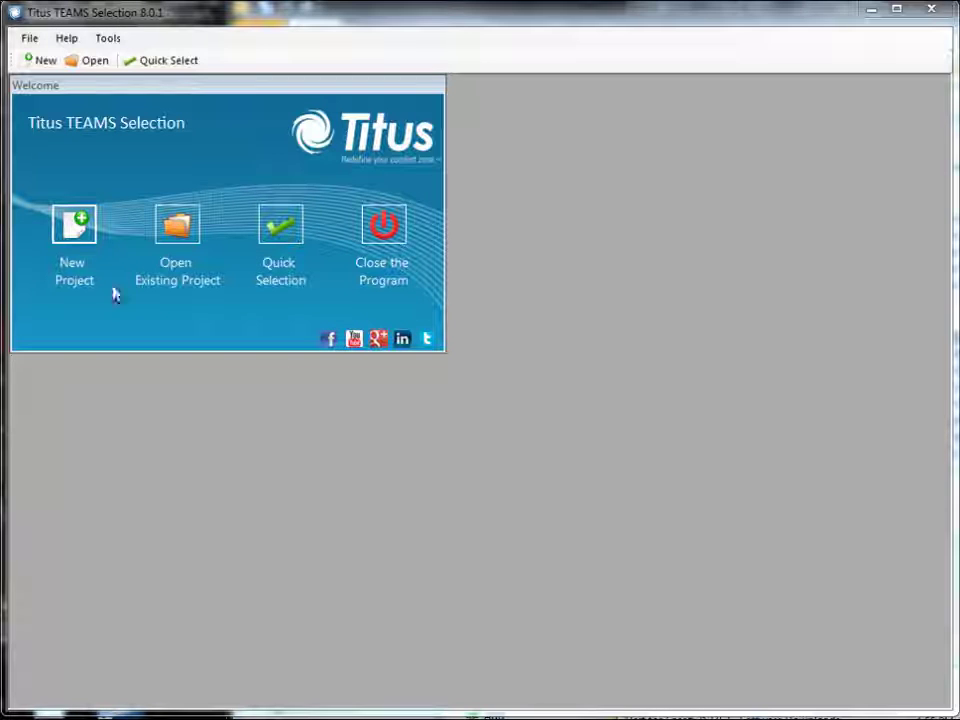
Step: Start a new project and save it as CB Demo.tw2
{"action": "left_click", "coordinate": [76, 225]}
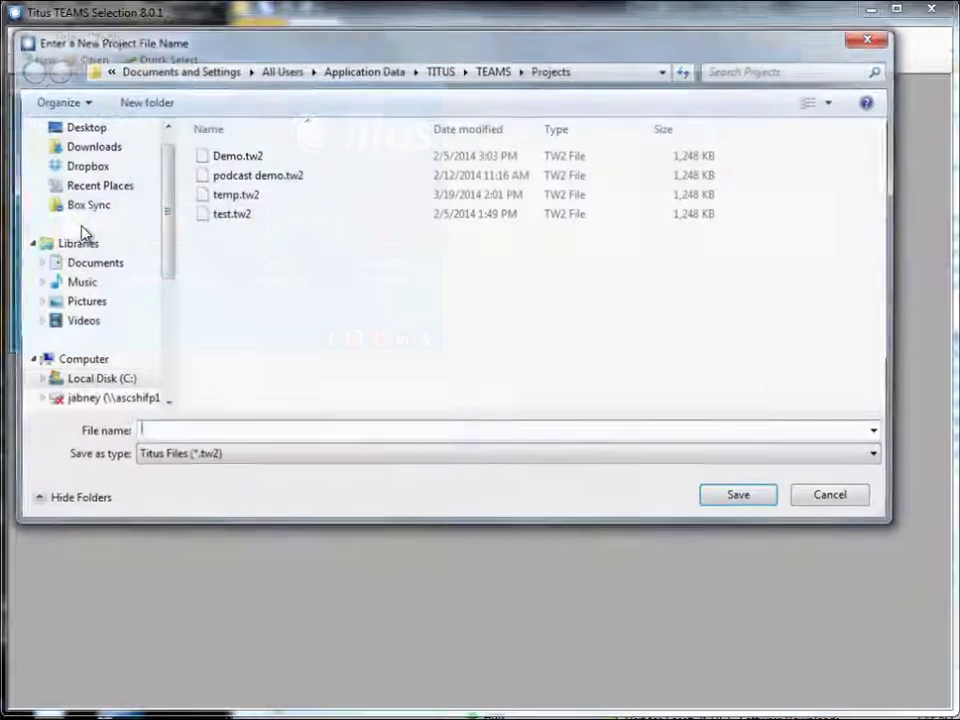
{"action": "type", "text": "CB Demo"}
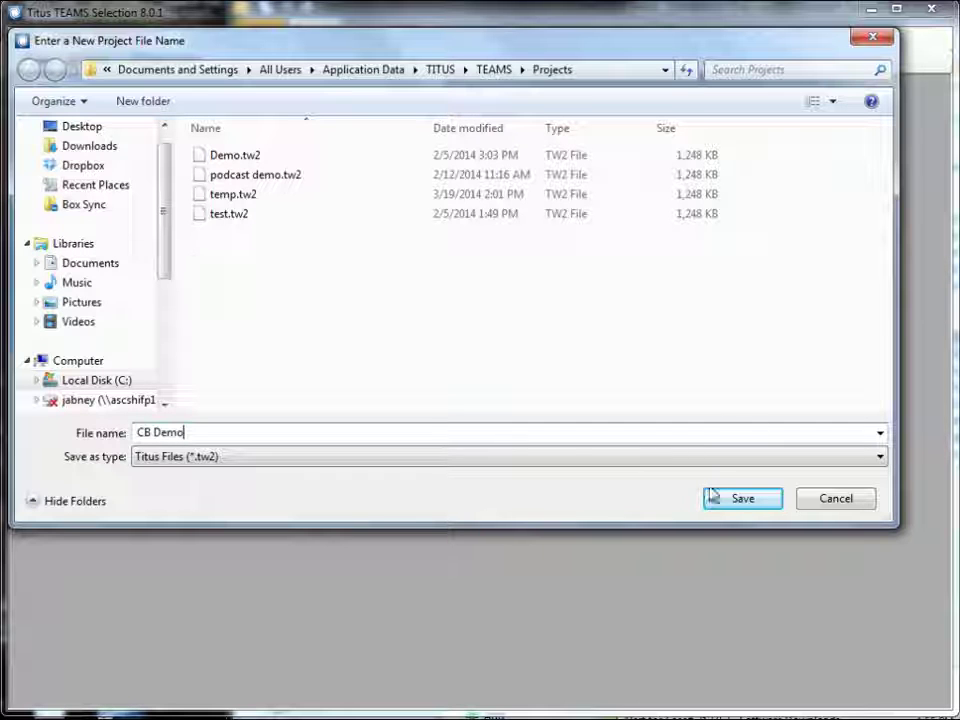
{"action": "left_click", "coordinate": [742, 498]}
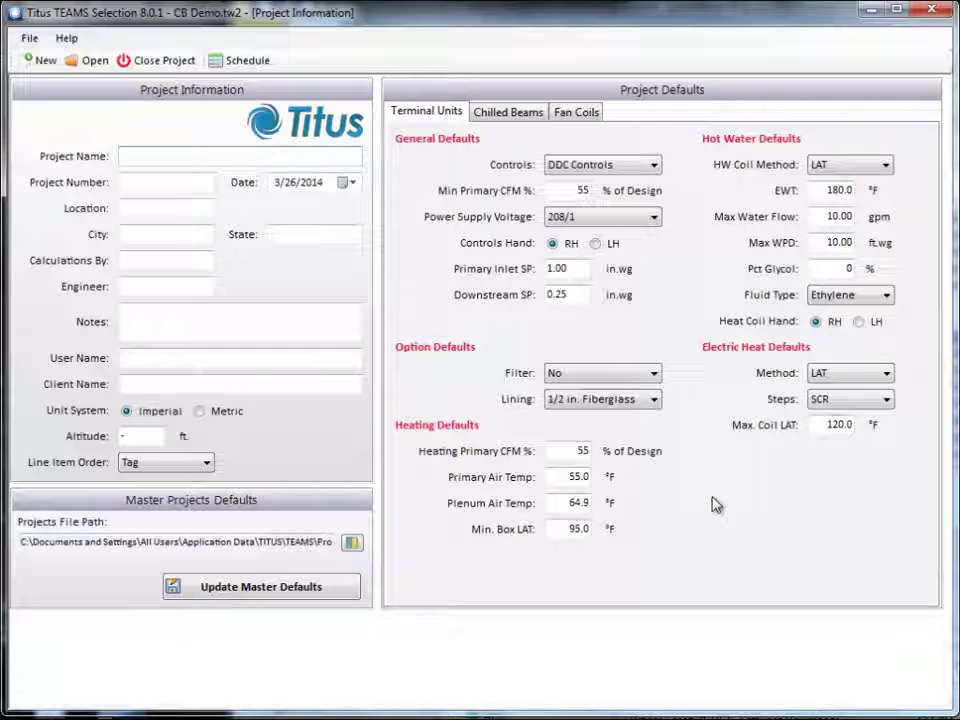
Step: Enter project name CB Demo, city Dallas and state TX
{"action": "type", "text": "CB Demo"}
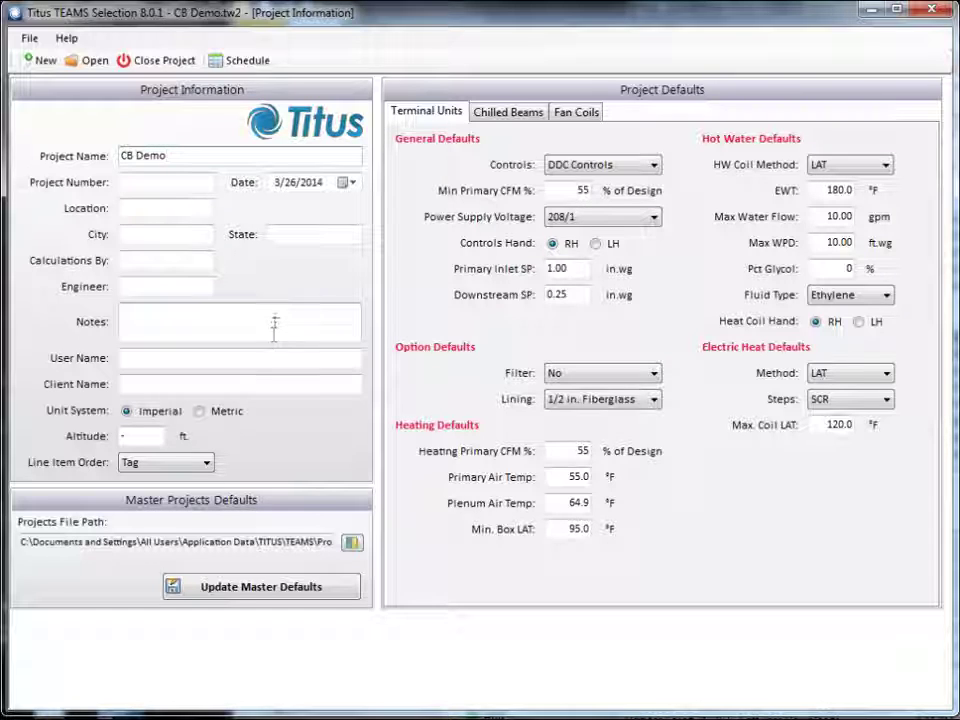
{"action": "left_click", "coordinate": [155, 233]}
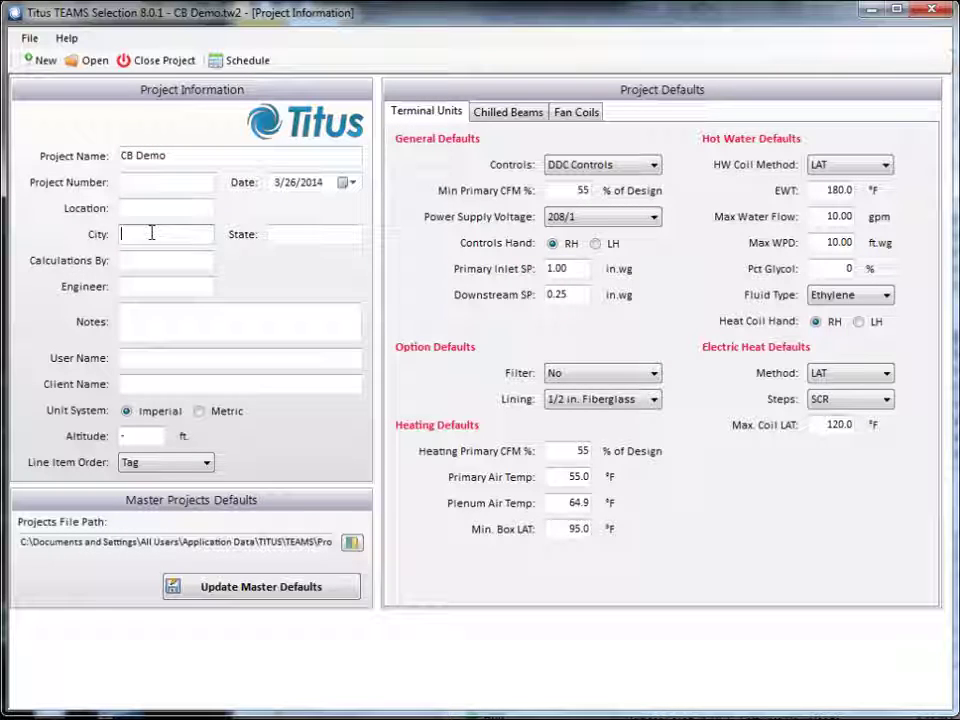
{"action": "type", "text": "Dlaa"}
{"action": "key", "text": "BackSpace"}
{"action": "key", "text": "BackSpace"}
{"action": "key", "text": "BackSpace"}
{"action": "key", "text": "BackSpace"}
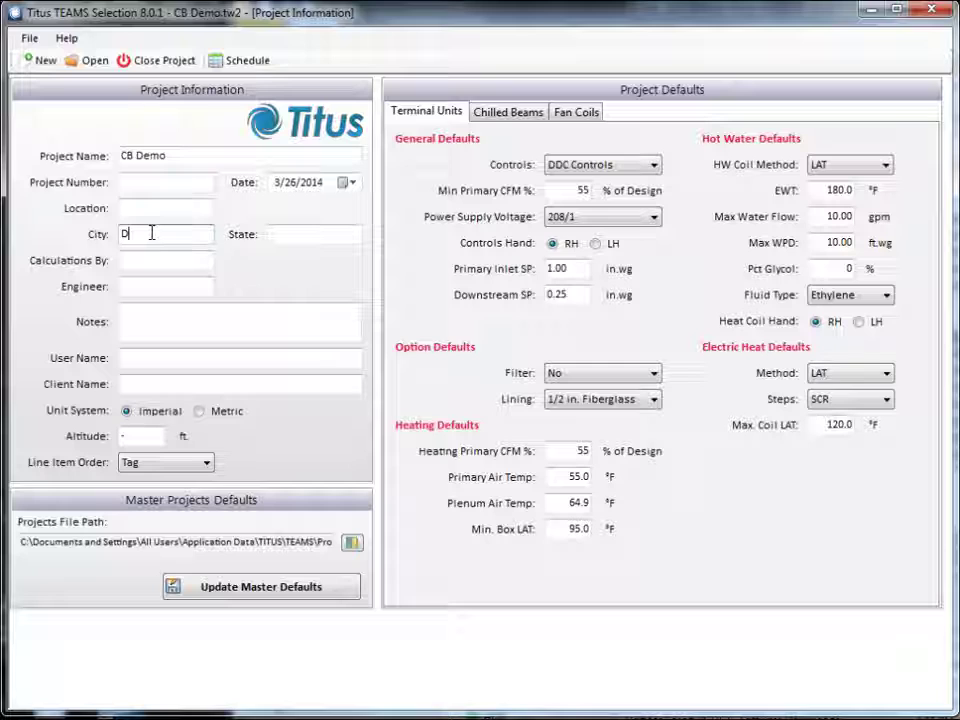
{"action": "type", "text": "Dallas"}
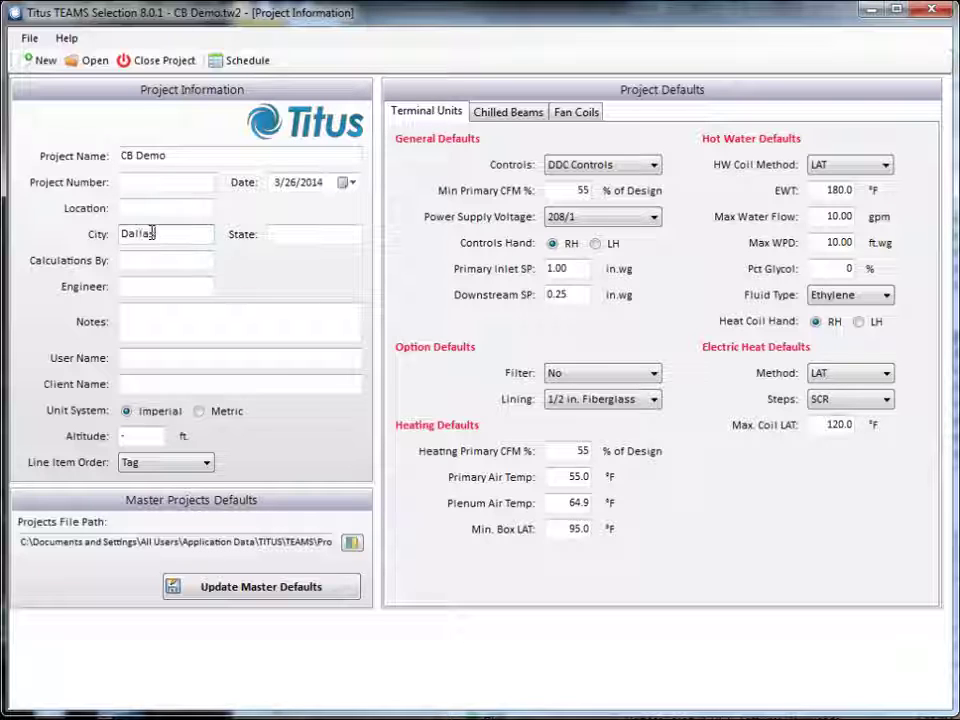
{"action": "key", "text": "Tab"}
{"action": "type", "text": "TX"}
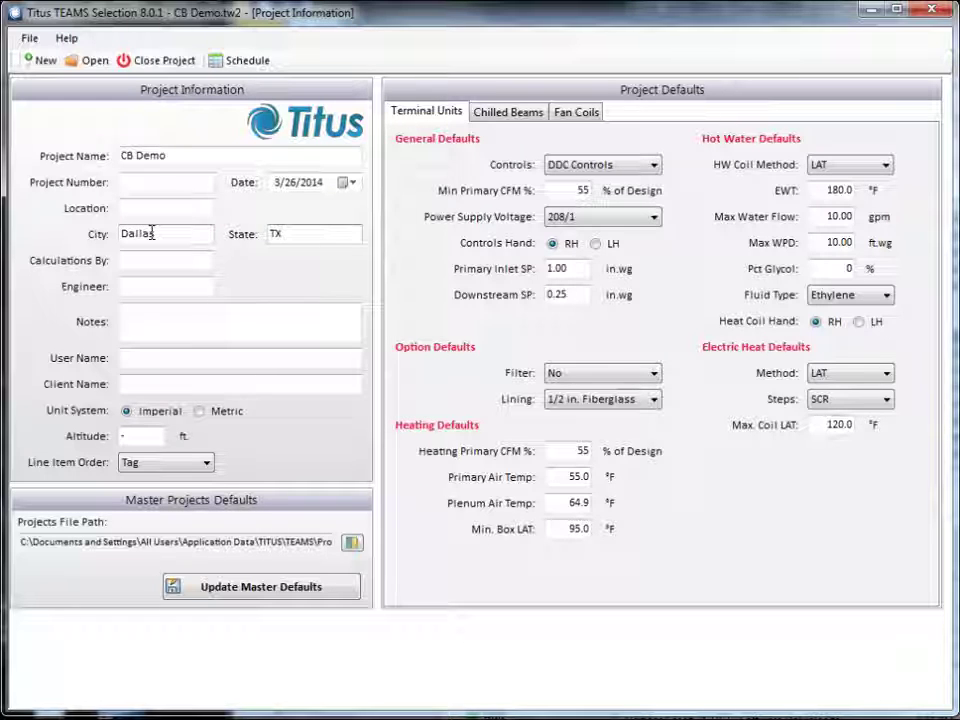
{"action": "left_click", "coordinate": [143, 207]}
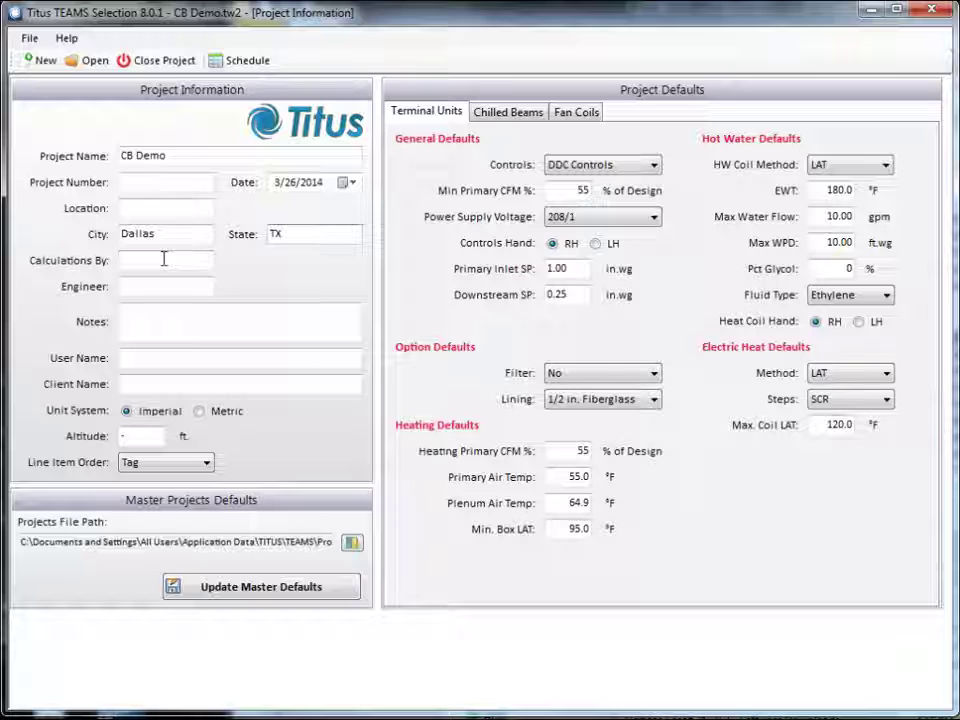
Step: Review the Chilled Beams and Fan Coils defaults, ending on Chilled Beams
{"action": "left_click", "coordinate": [498, 113]}
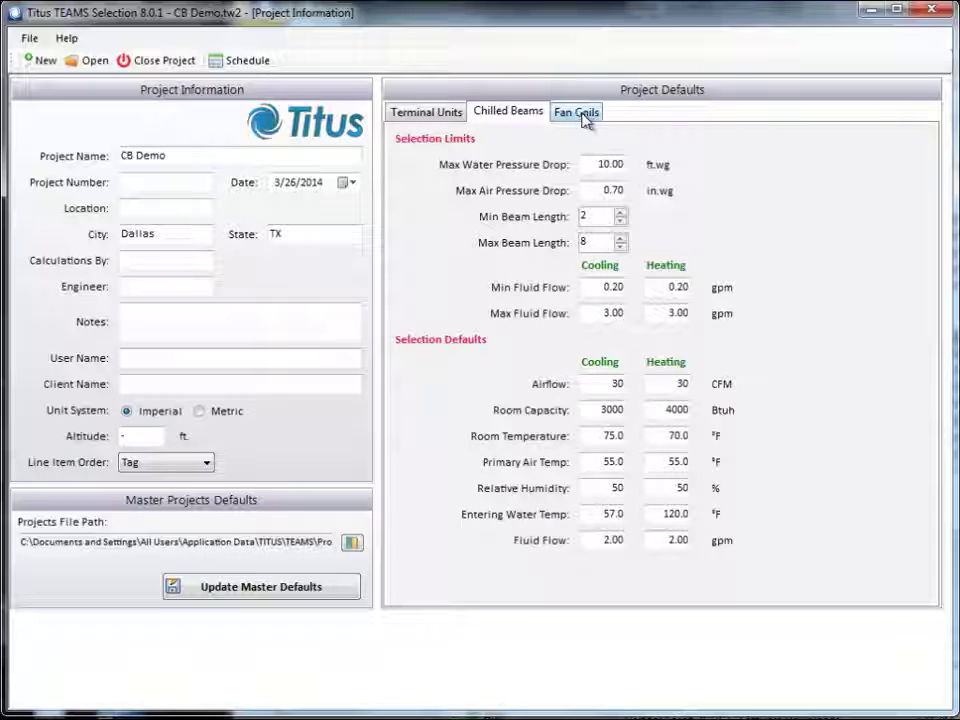
{"action": "left_click", "coordinate": [587, 116]}
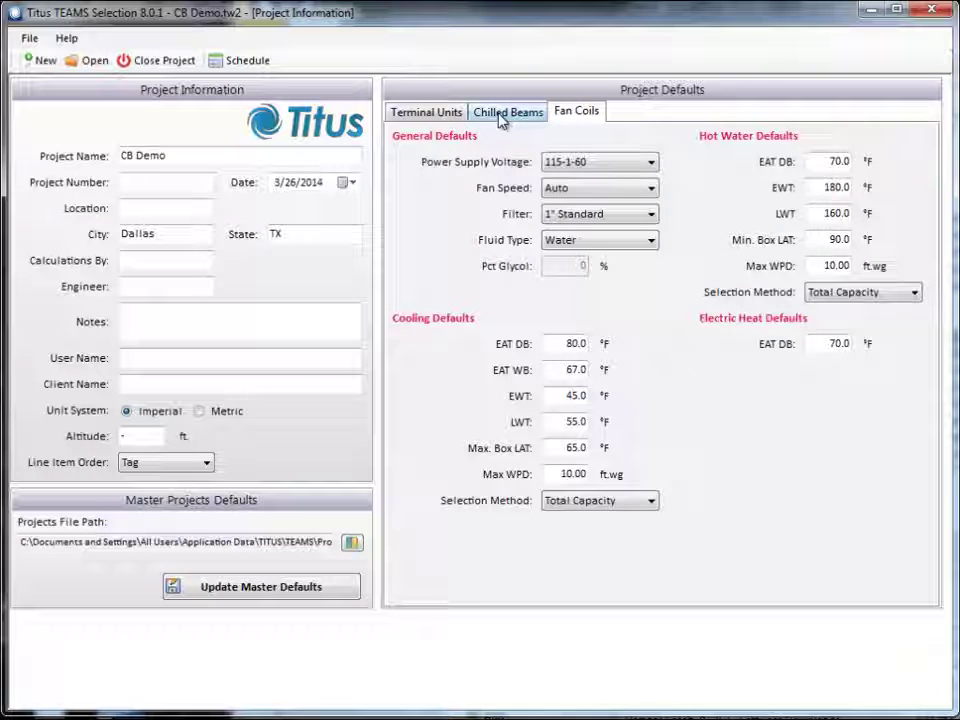
{"action": "left_click", "coordinate": [501, 116]}
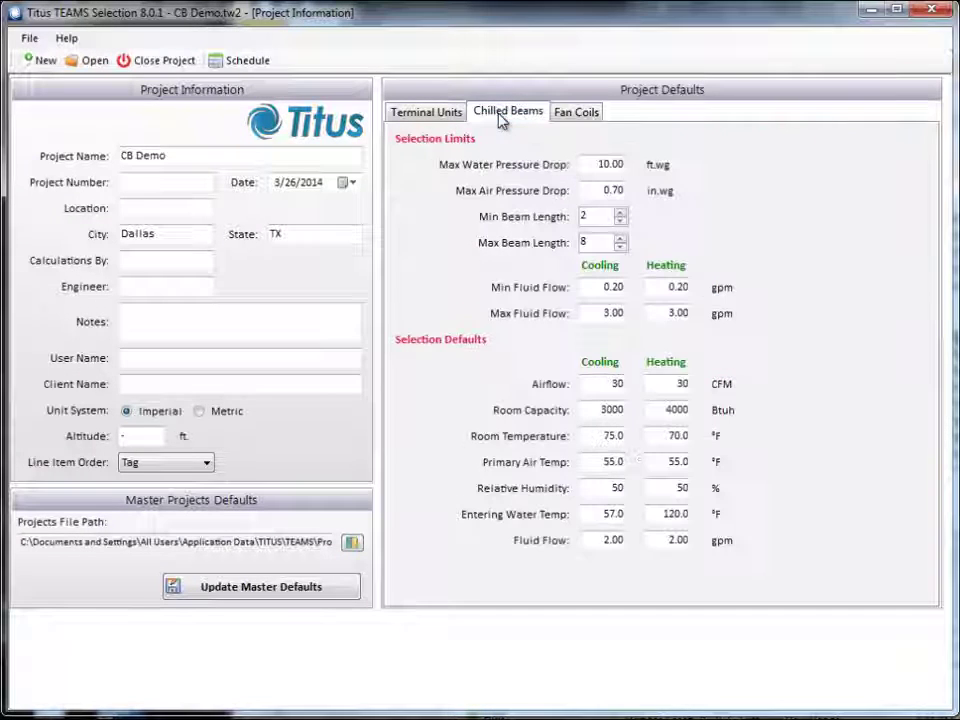
Step: Start a CB Project schedule, bringing up Room Selection for CB-01
{"action": "left_click", "coordinate": [229, 62]}
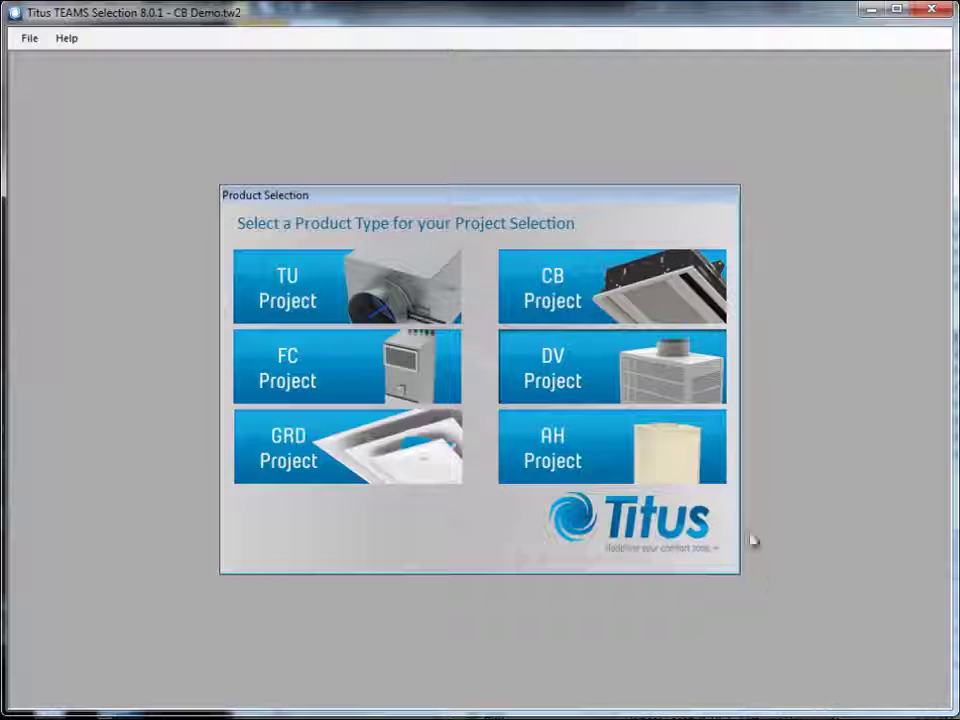
{"action": "left_click", "coordinate": [608, 282]}
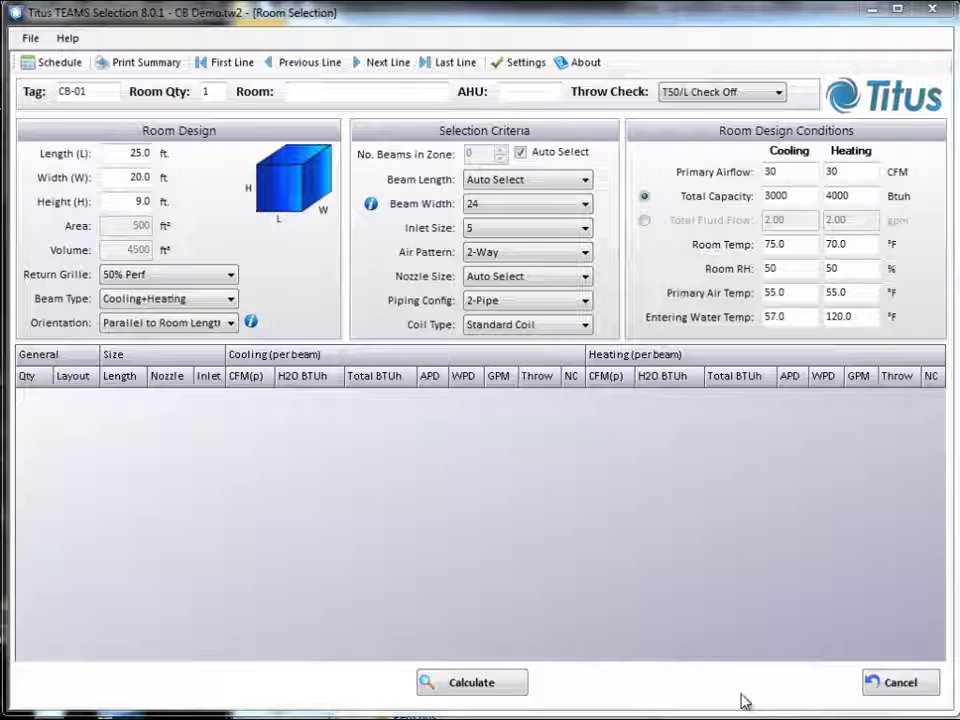
Step: Set room length 60 ft, width 40 ft and height 10 ft
{"action": "double_click", "coordinate": [132, 154]}
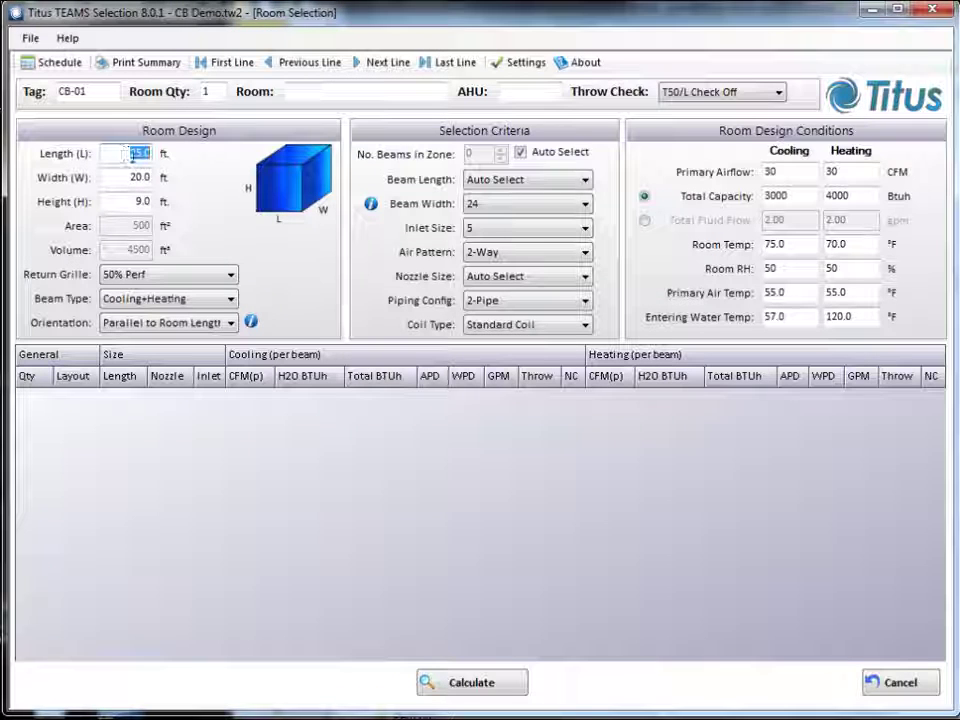
{"action": "type", "text": "60"}
{"action": "key", "text": "Tab"}
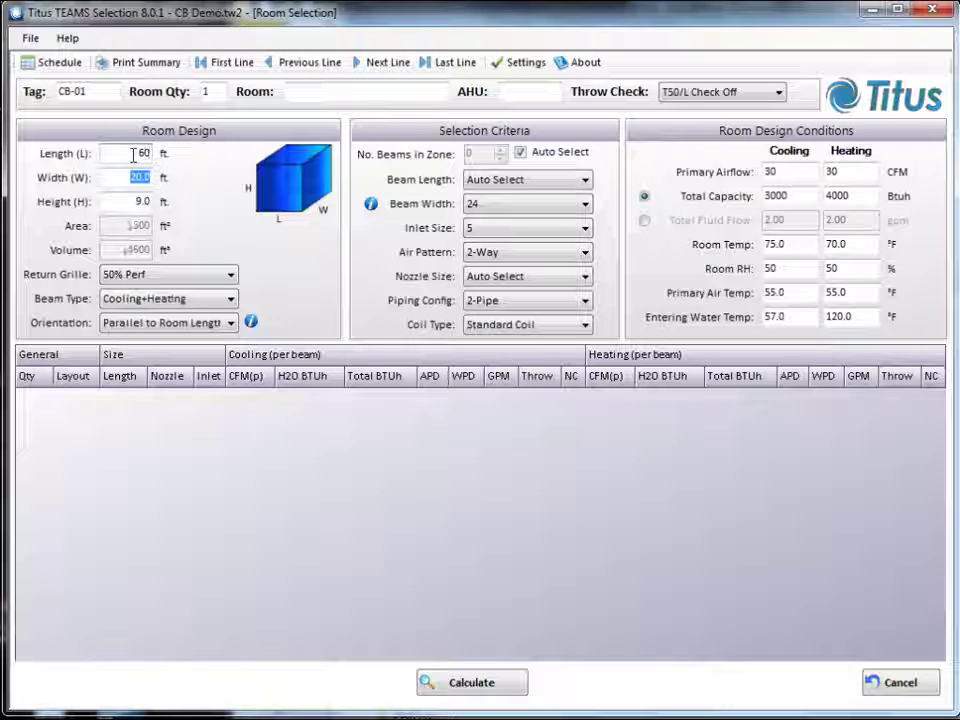
{"action": "type", "text": "40"}
{"action": "key", "text": "Tab"}
{"action": "type", "text": "10"}
{"action": "key", "text": "Tab"}
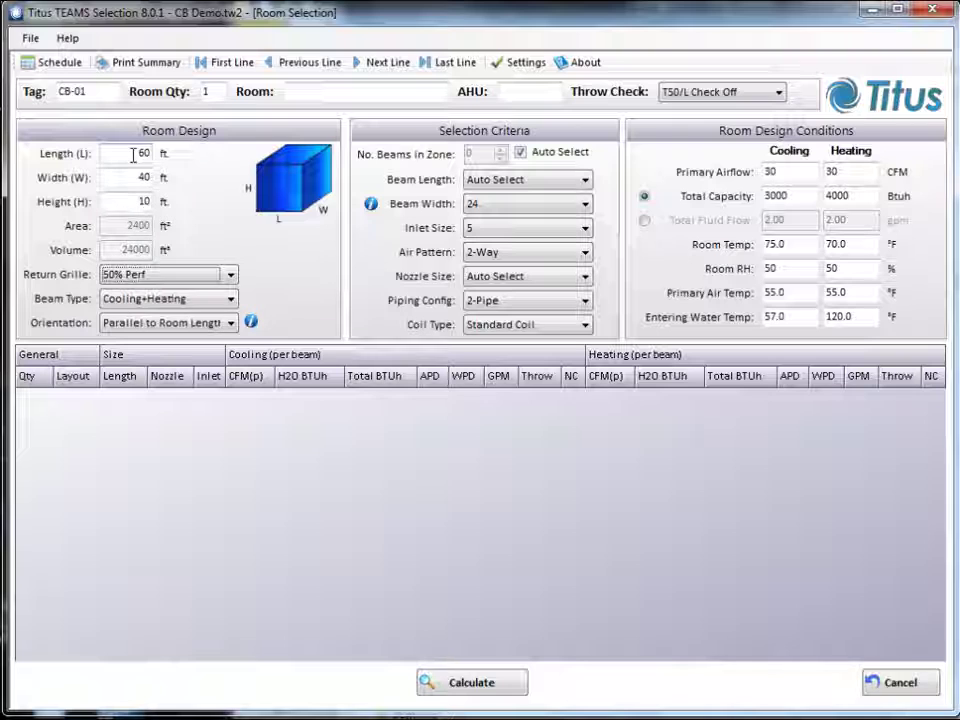
Step: Keep 50% Perf return grille, Cooling+Heating beams, oriented parallel to room length
{"action": "left_click", "coordinate": [232, 277]}
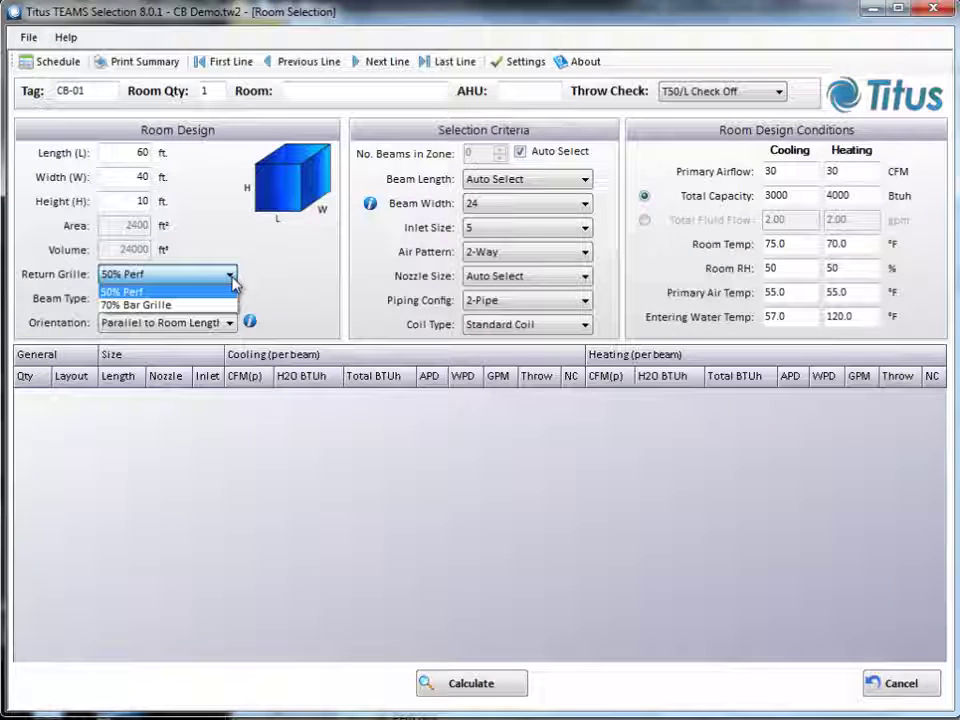
{"action": "left_click", "coordinate": [232, 283]}
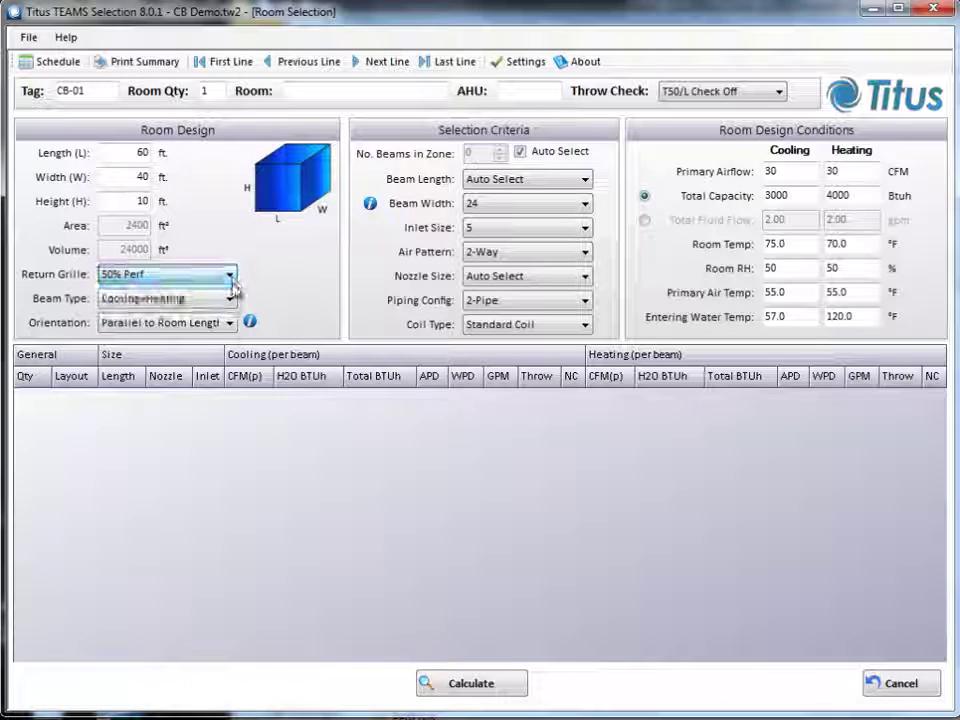
{"action": "left_click", "coordinate": [231, 300]}
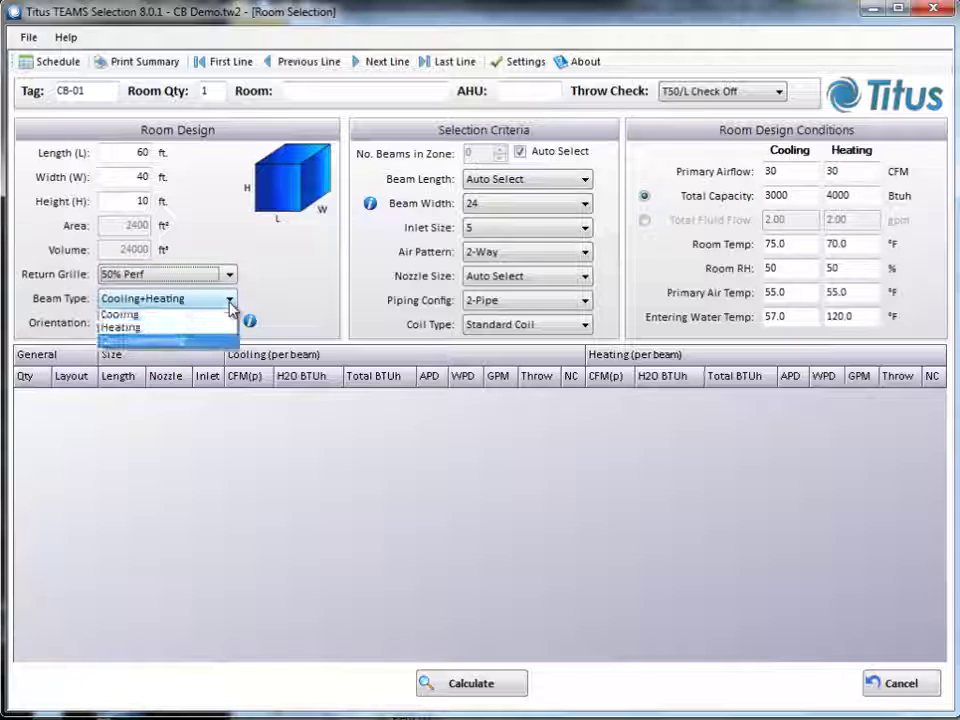
{"action": "left_click", "coordinate": [231, 304]}
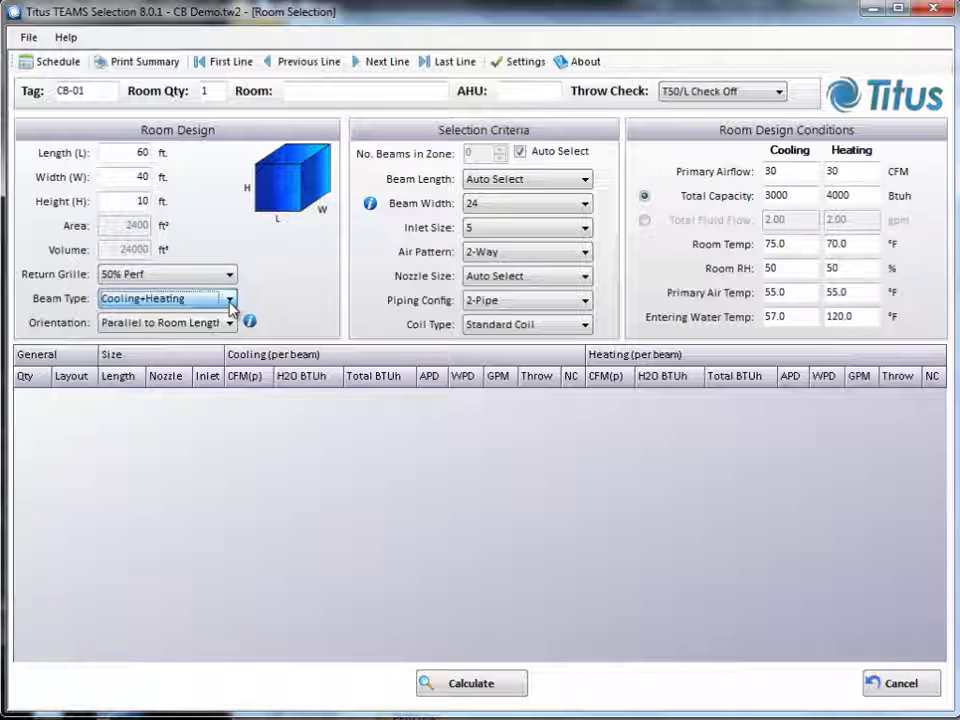
{"action": "left_click", "coordinate": [229, 326]}
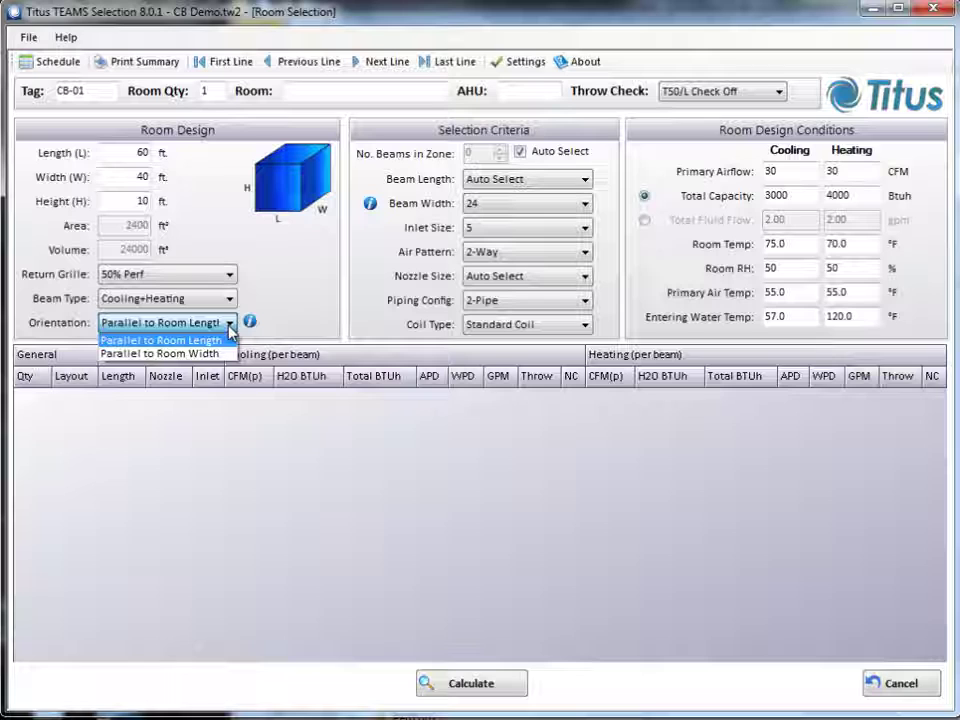
{"action": "left_click", "coordinate": [229, 328]}
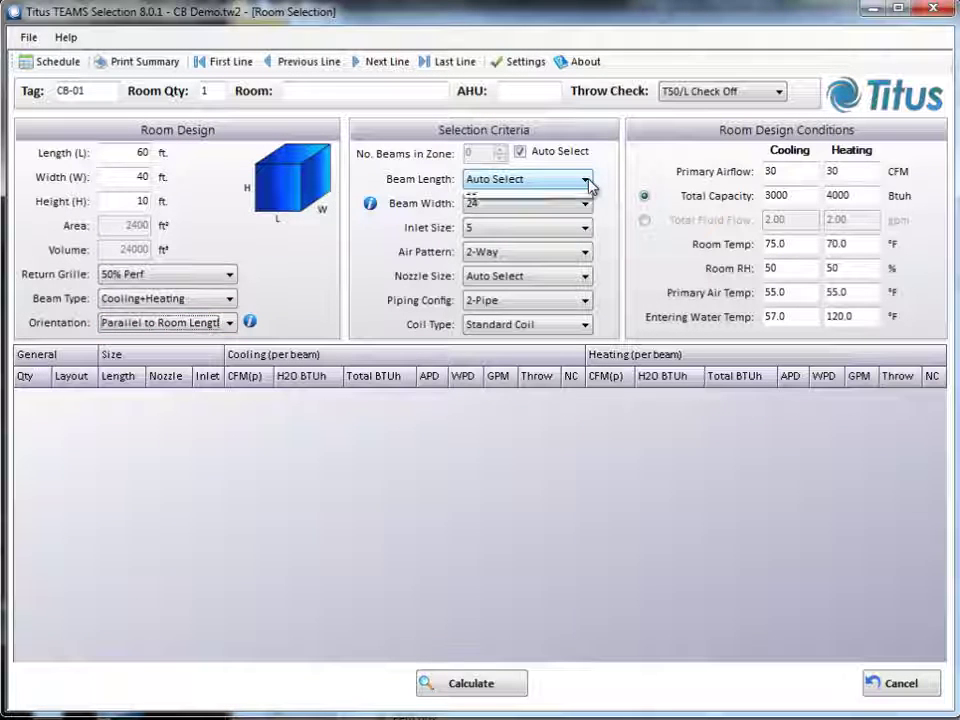
{"action": "left_click", "coordinate": [586, 180]}
{"action": "left_click", "coordinate": [587, 180]}
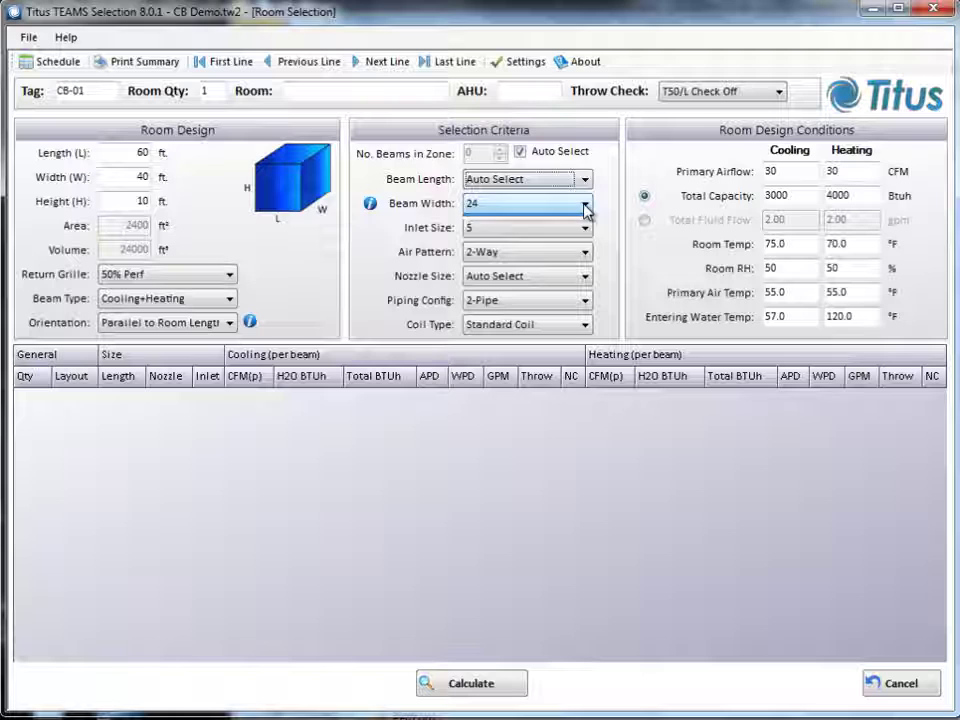
{"action": "left_click", "coordinate": [585, 206]}
{"action": "left_click", "coordinate": [586, 207]}
{"action": "left_click", "coordinate": [585, 228]}
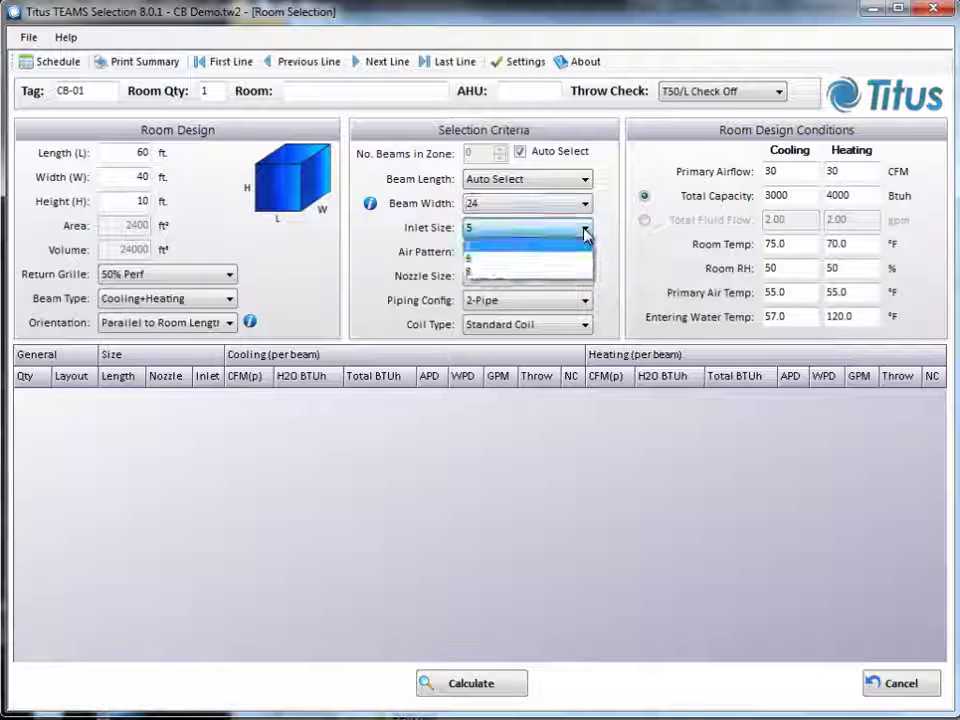
{"action": "left_click", "coordinate": [585, 229]}
{"action": "left_click", "coordinate": [585, 254]}
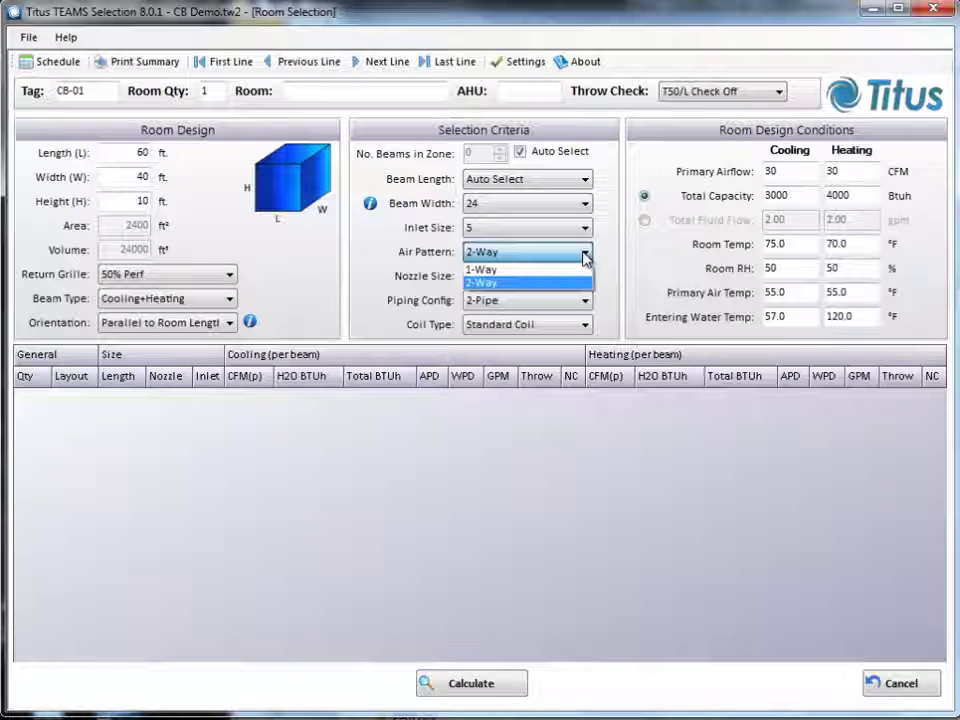
{"action": "left_click", "coordinate": [584, 256]}
{"action": "left_click", "coordinate": [585, 279]}
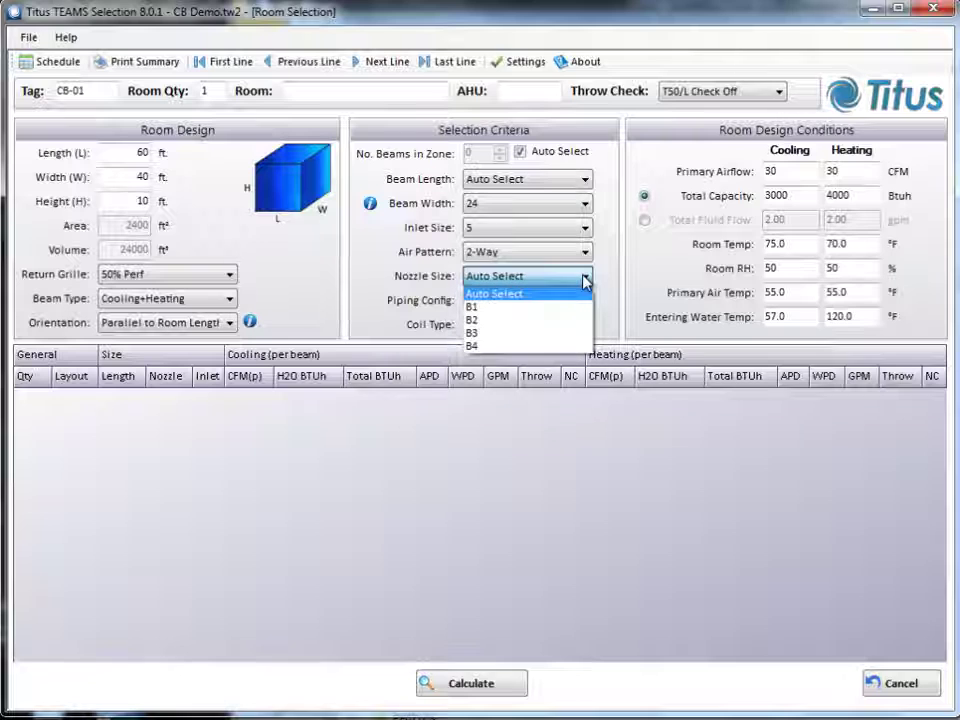
{"action": "left_click", "coordinate": [584, 281]}
{"action": "left_click", "coordinate": [585, 305]}
{"action": "left_click", "coordinate": [584, 305]}
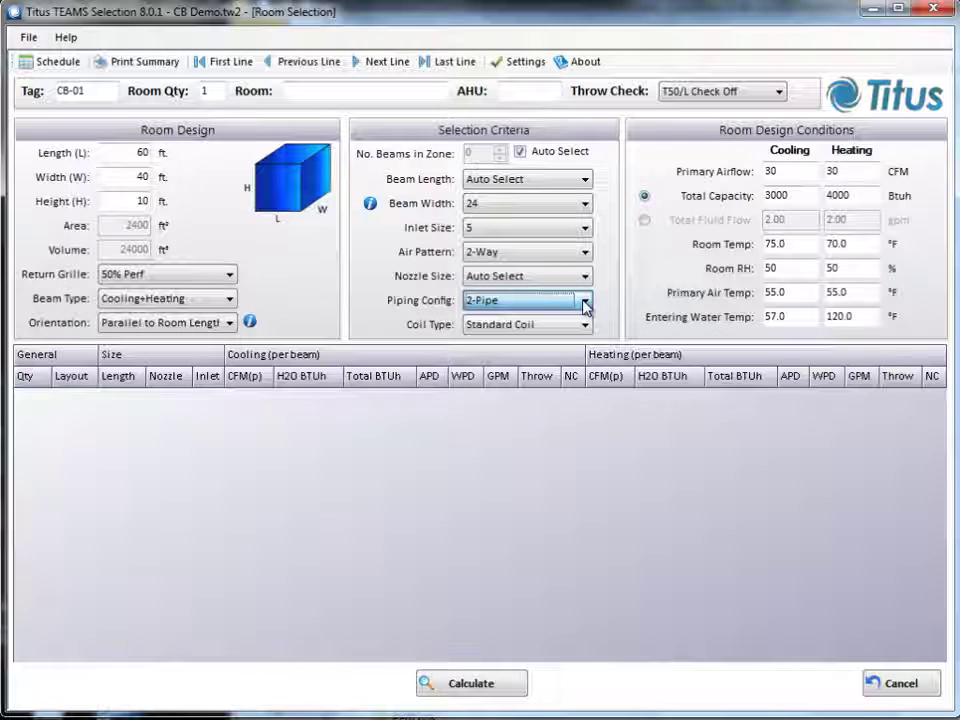
{"action": "left_click", "coordinate": [585, 329]}
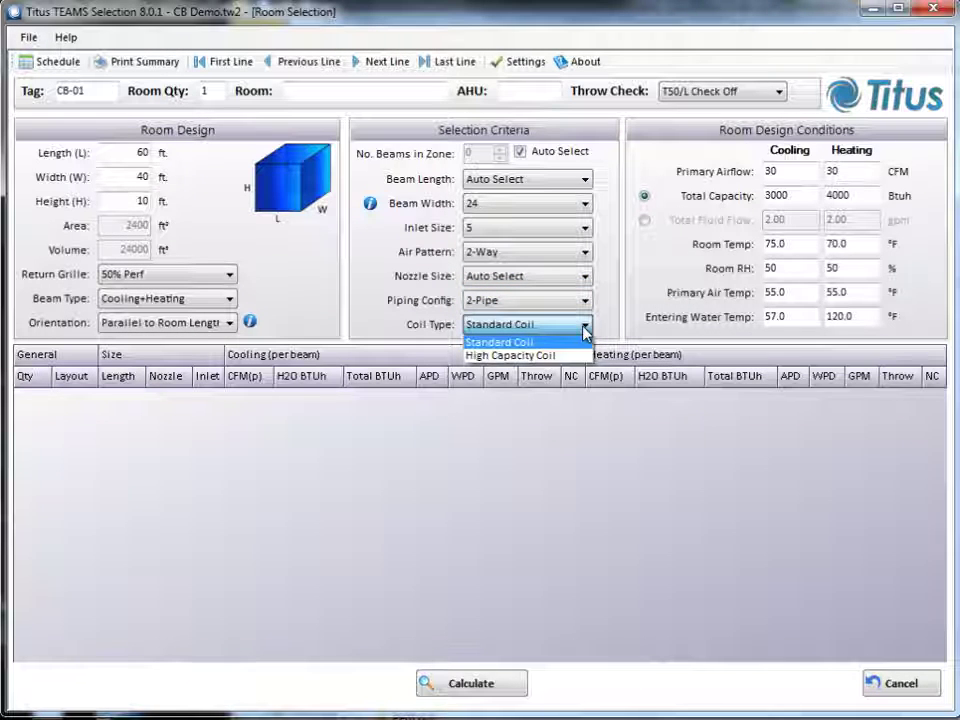
{"action": "left_click", "coordinate": [585, 331]}
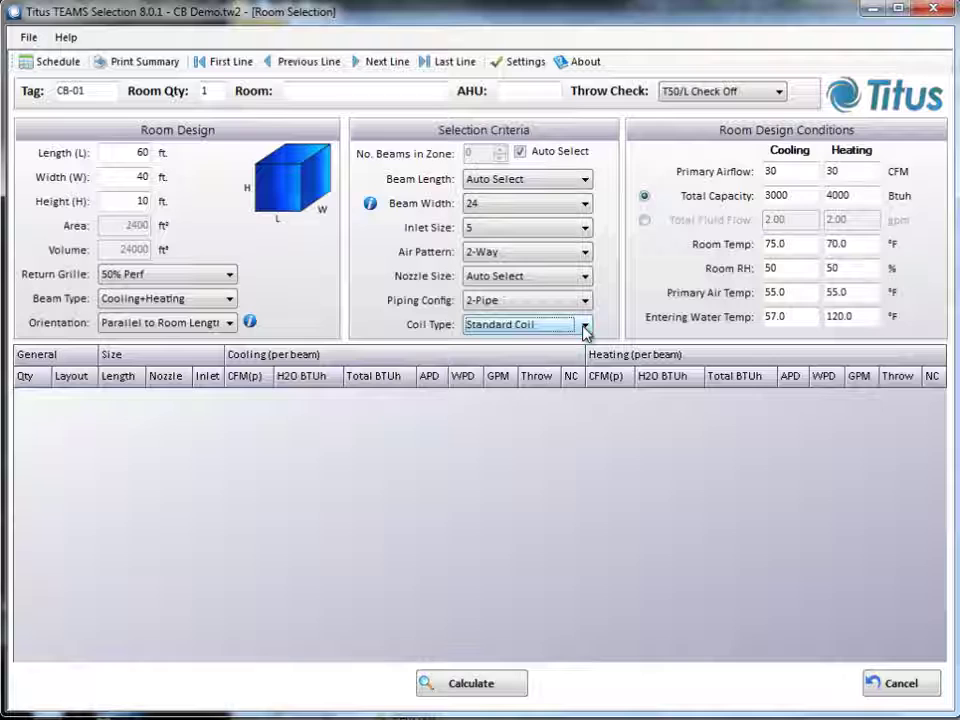
Step: Enter 870 CFM cooling primary airflow and 32640 Btuh cooling and heating total capacity
{"action": "double_click", "coordinate": [799, 173]}
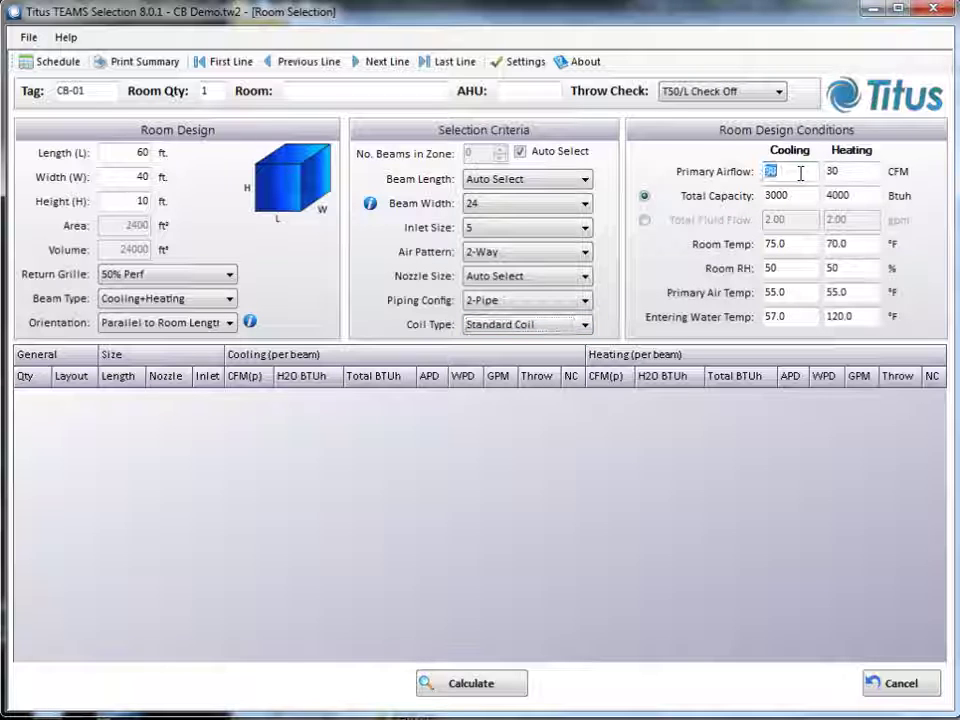
{"action": "type", "text": "870"}
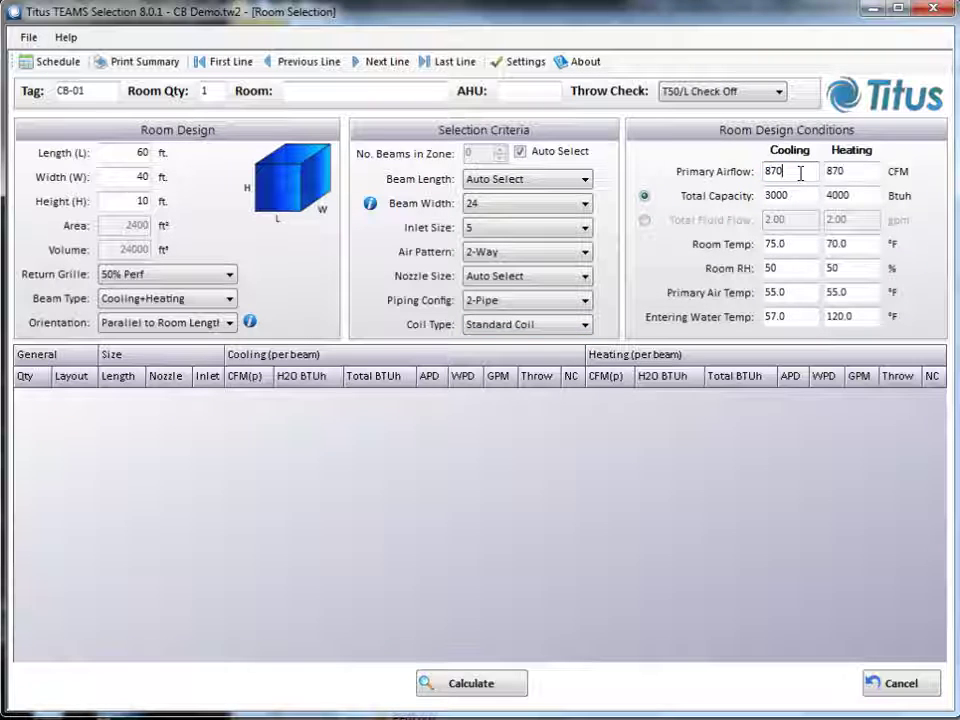
{"action": "key", "text": "Tab"}
{"action": "key", "text": "Tab"}
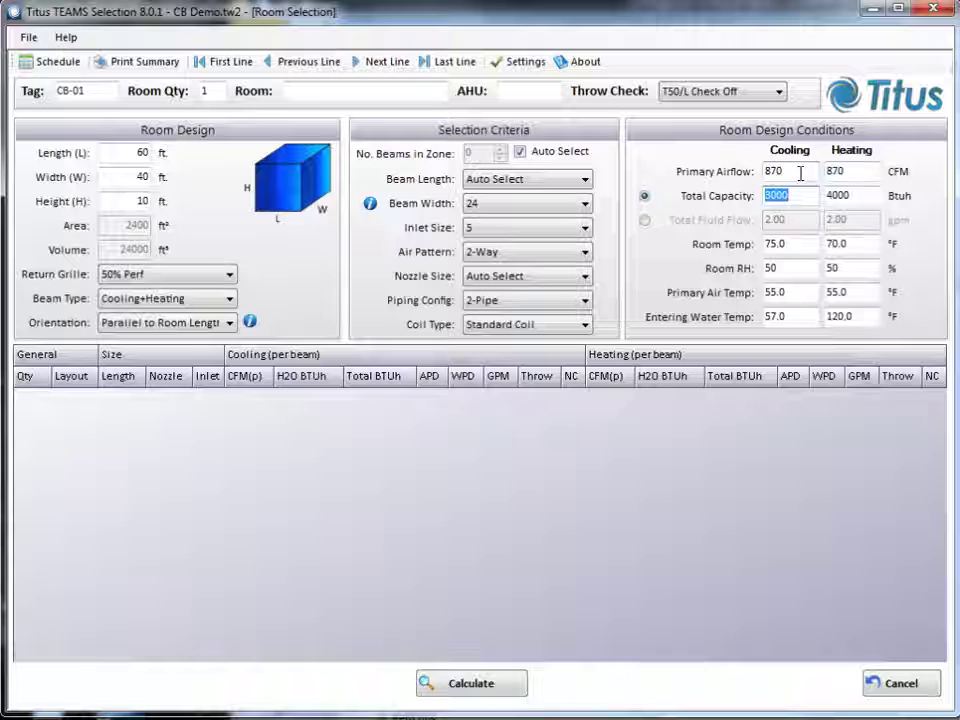
{"action": "type", "text": "32640"}
{"action": "key", "text": "Tab"}
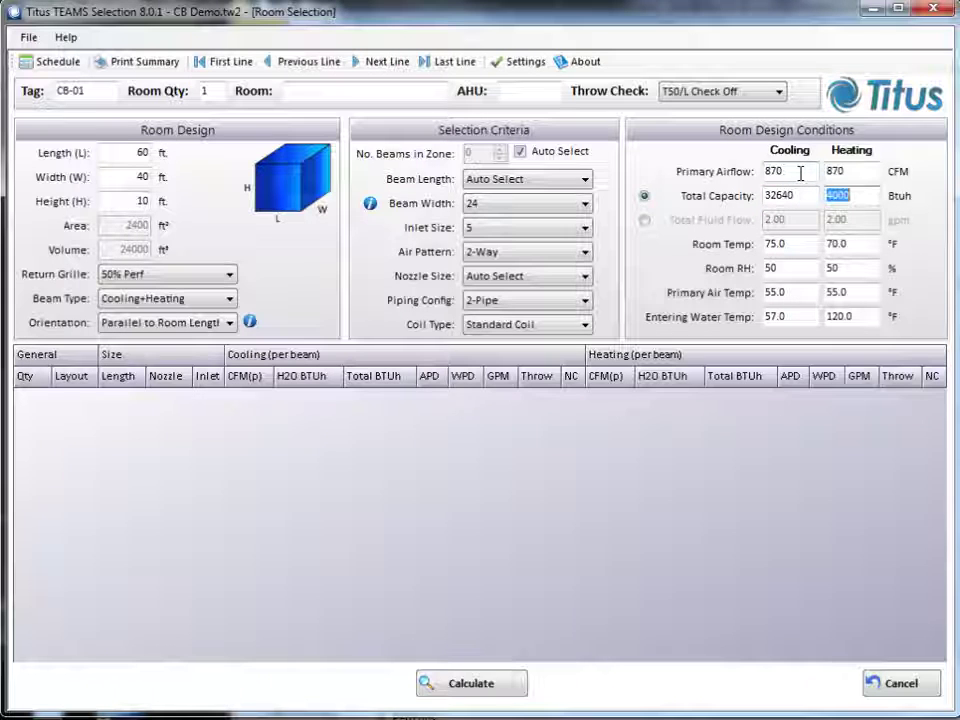
{"action": "type", "text": "32640"}
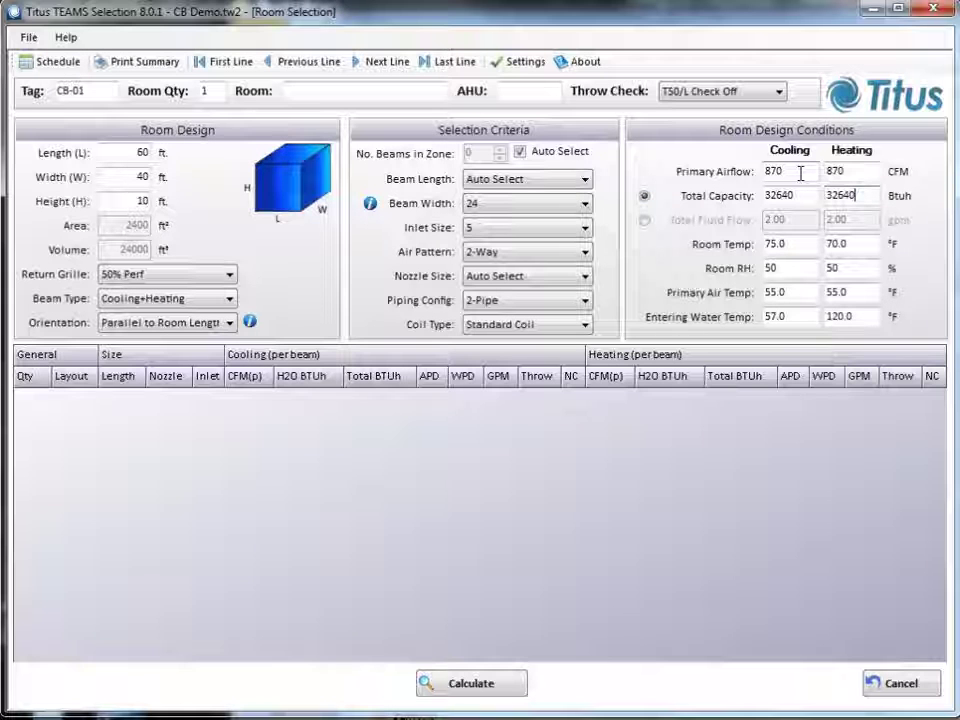
{"action": "key", "text": "Tab"}
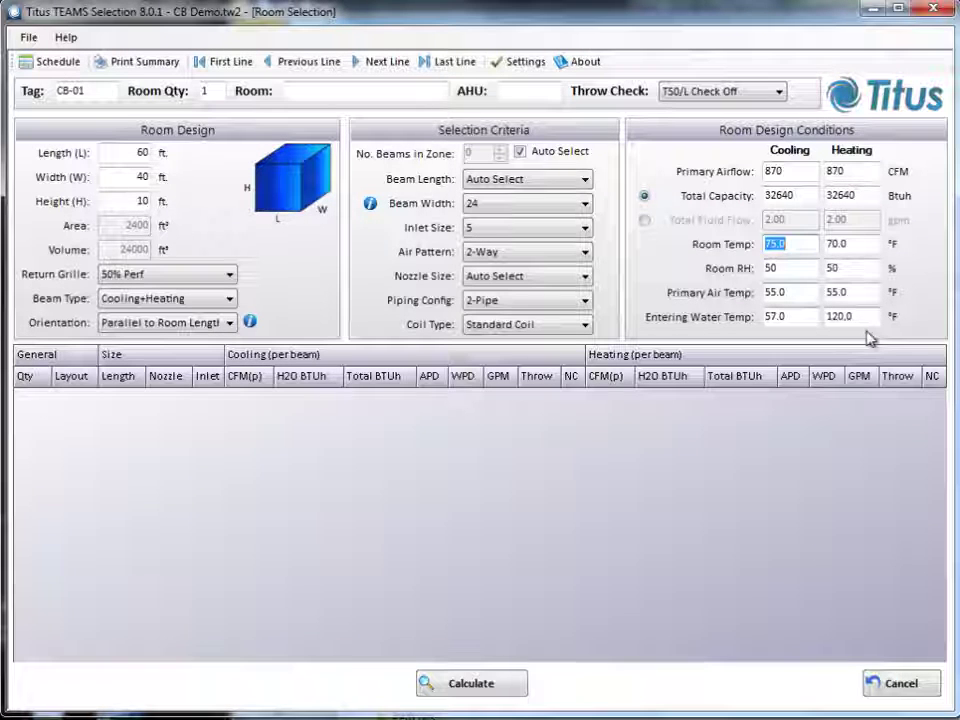
Step: Calculate CB-01's beam options, from 36 beams 9x4 to 18 beams 6x3
{"action": "left_click", "coordinate": [517, 685]}
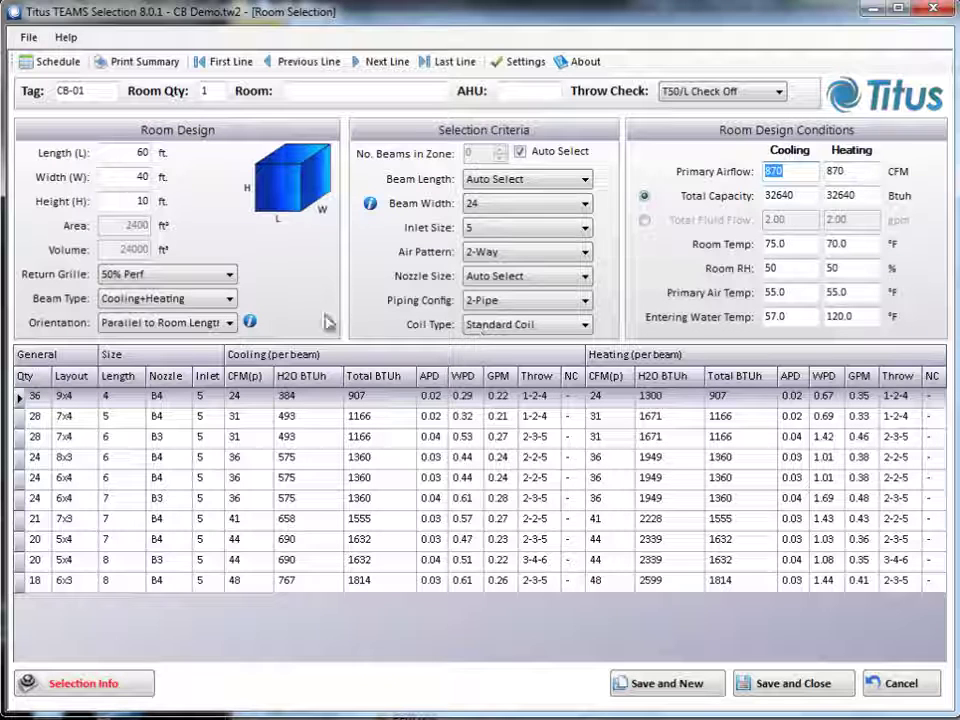
Step: Orient beams parallel to room width and recalculate, giving 12x6 down to 3x6 options
{"action": "left_click", "coordinate": [206, 332]}
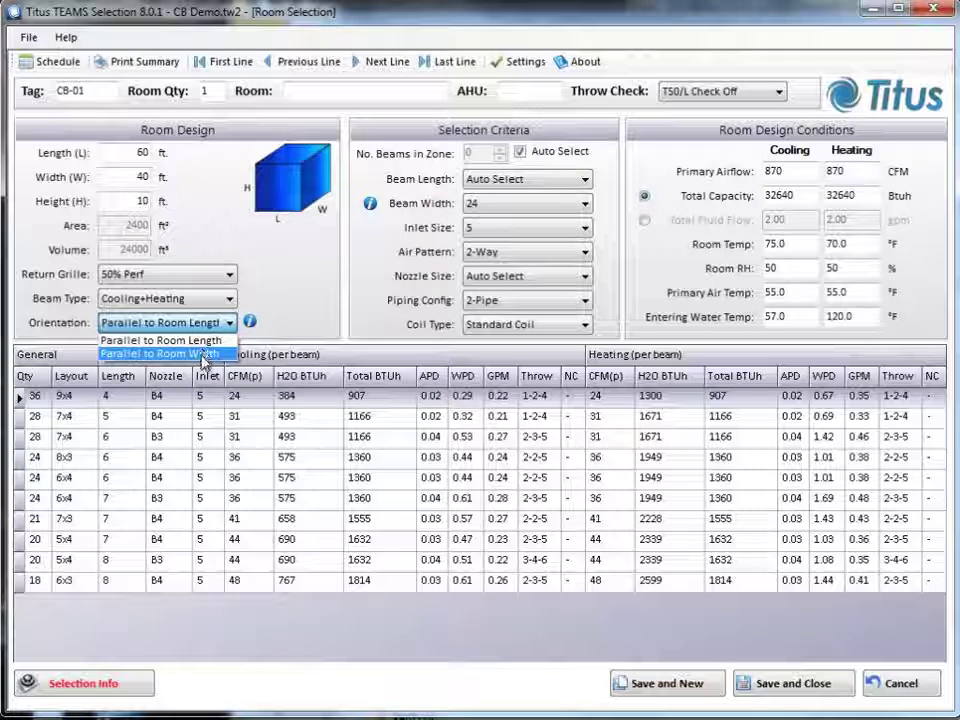
{"action": "left_click", "coordinate": [206, 355]}
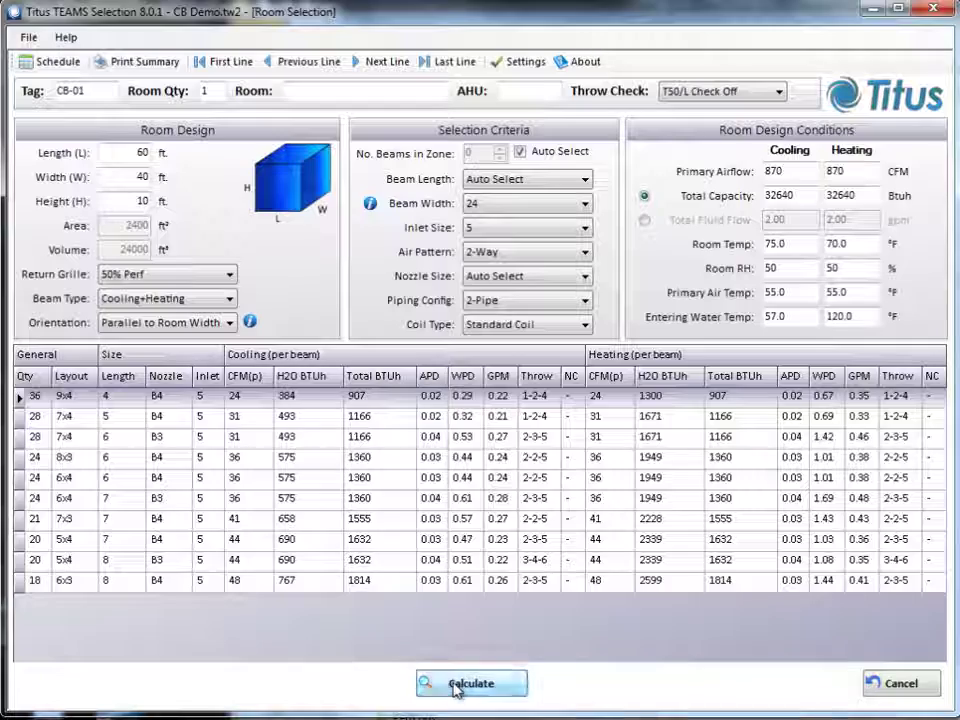
{"action": "left_click", "coordinate": [455, 684]}
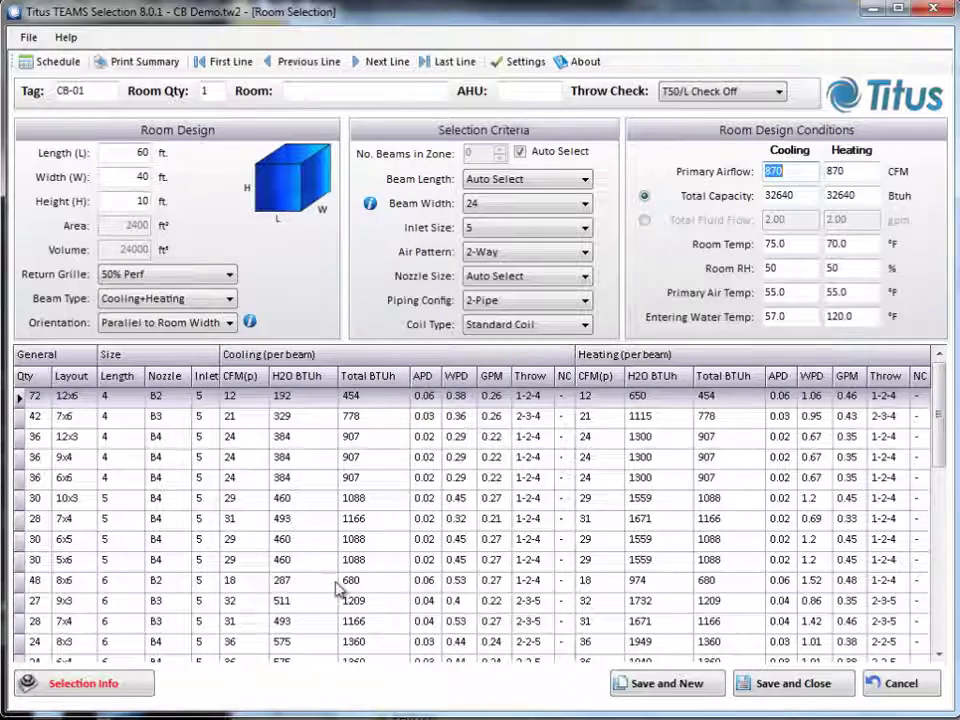
{"action": "mouse_move", "coordinate": [952, 424]}
{"action": "left_mouse_down"}
{"action": "mouse_move", "coordinate": [944, 585]}
{"action": "mouse_move", "coordinate": [950, 415]}
{"action": "left_mouse_up"}
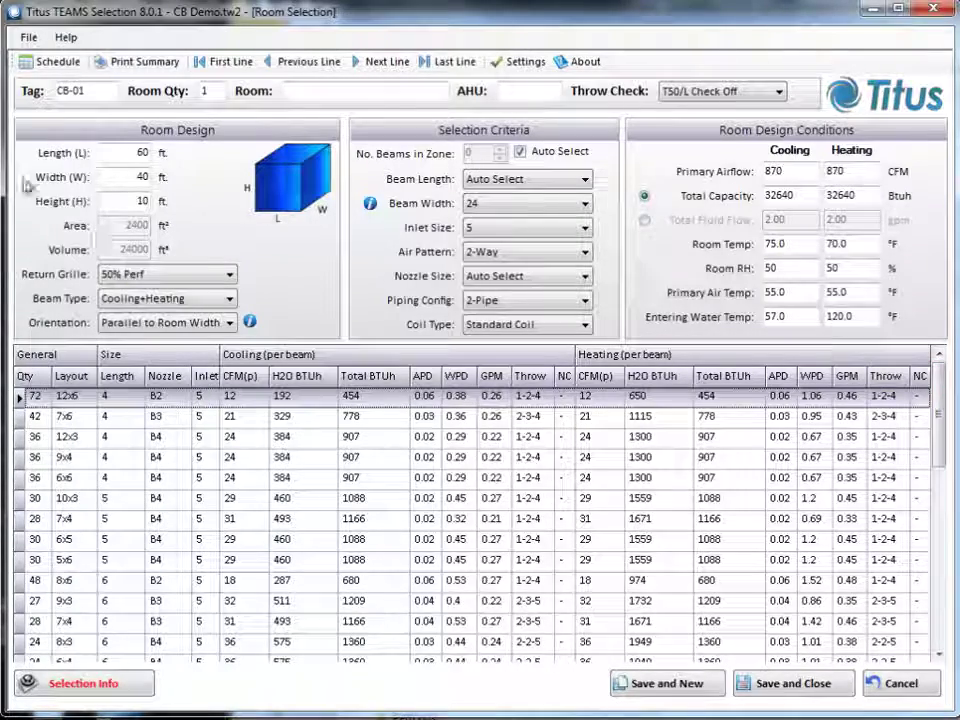
Step: Restore Parallel to Room Length orientation and recalculate the beam options
{"action": "left_click", "coordinate": [212, 323]}
{"action": "left_click", "coordinate": [200, 341]}
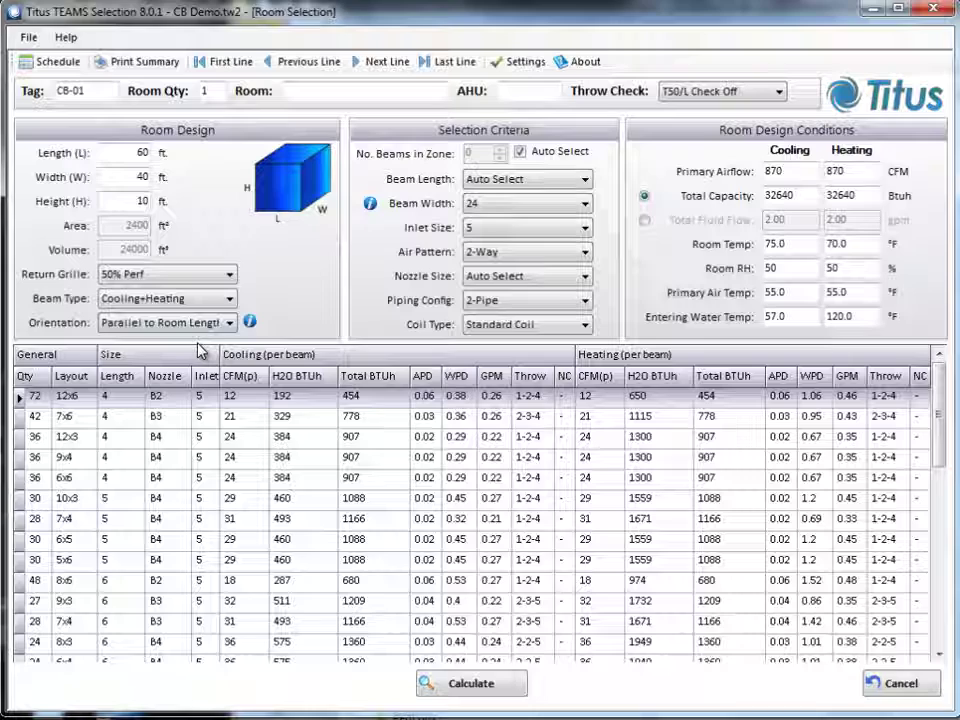
{"action": "left_click", "coordinate": [480, 686]}
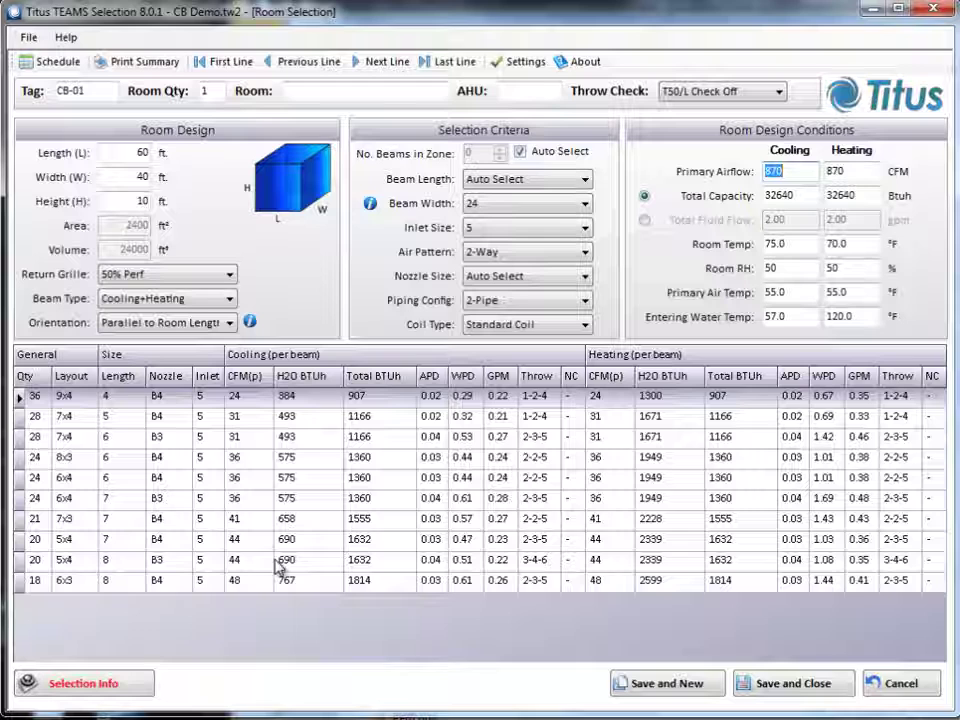
Step: Pick the 18-beam 6x3 option and save it to the schedule
{"action": "left_click", "coordinate": [20, 581]}
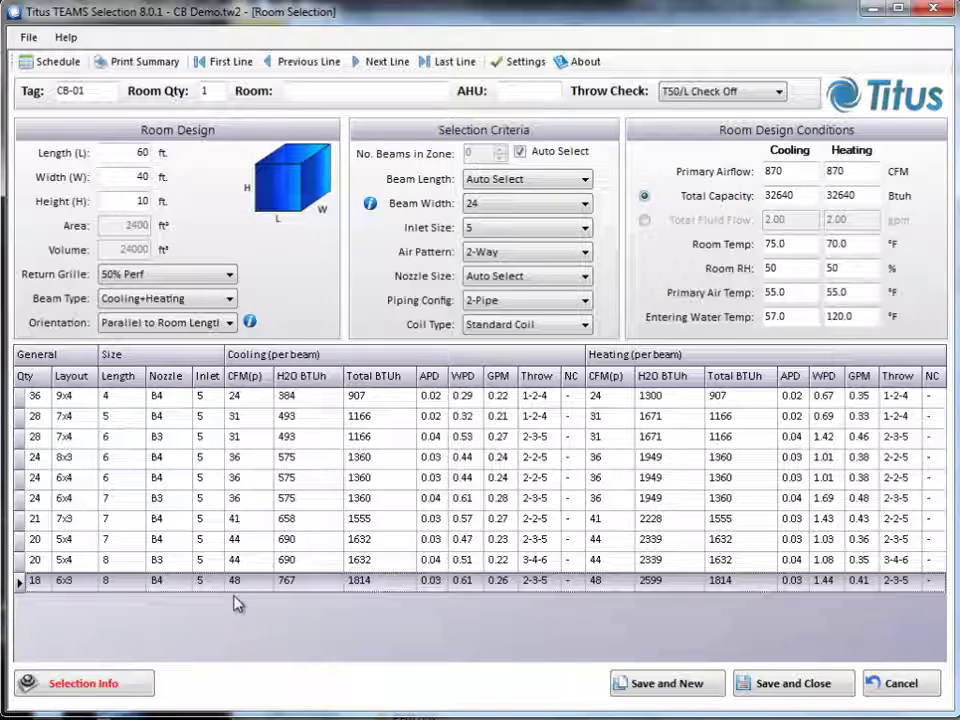
{"action": "left_click", "coordinate": [785, 690]}
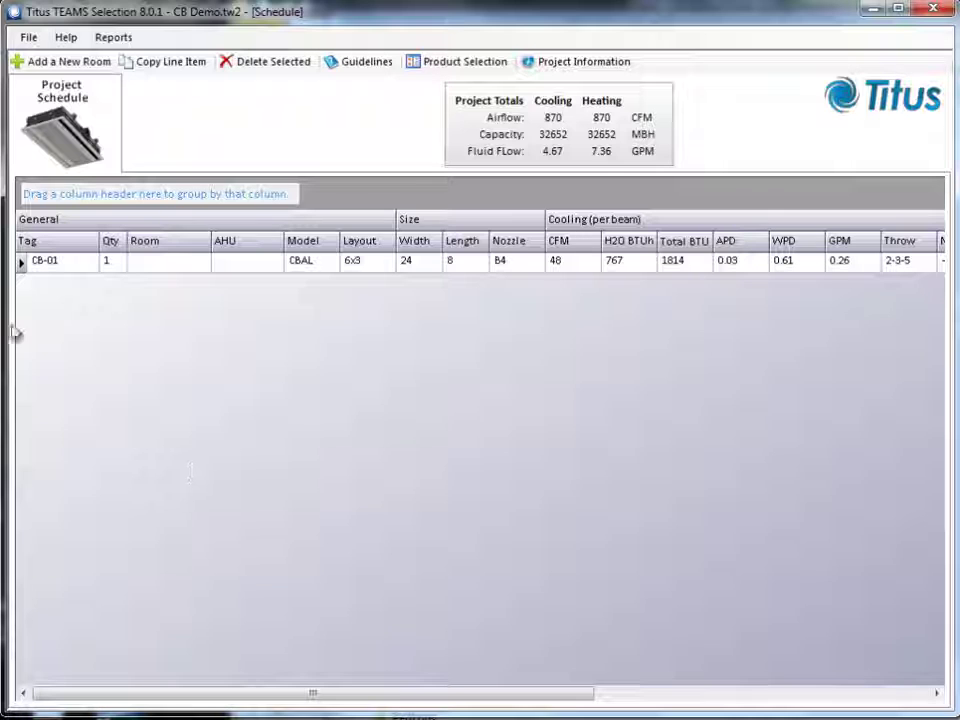
Step: Select the CB-01 line in the Project Schedule
{"action": "left_click", "coordinate": [22, 262]}
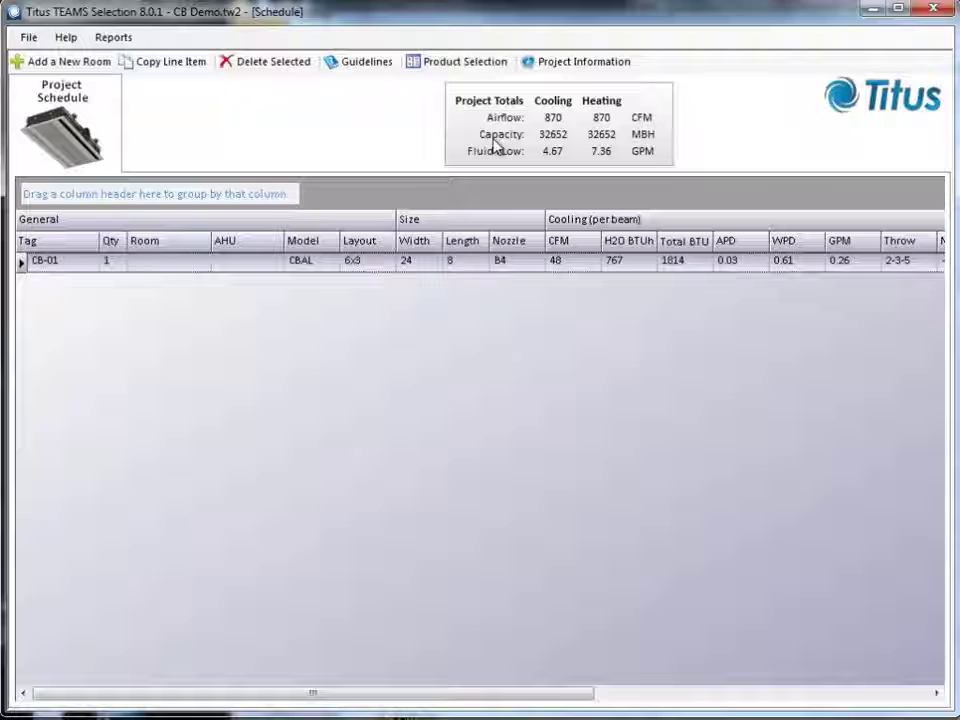
Step: Make four copies of CB-01 as CB-02 to CB-05, bringing totals to 4,350 CFM and 163260 MBH
{"action": "left_click", "coordinate": [162, 64]}
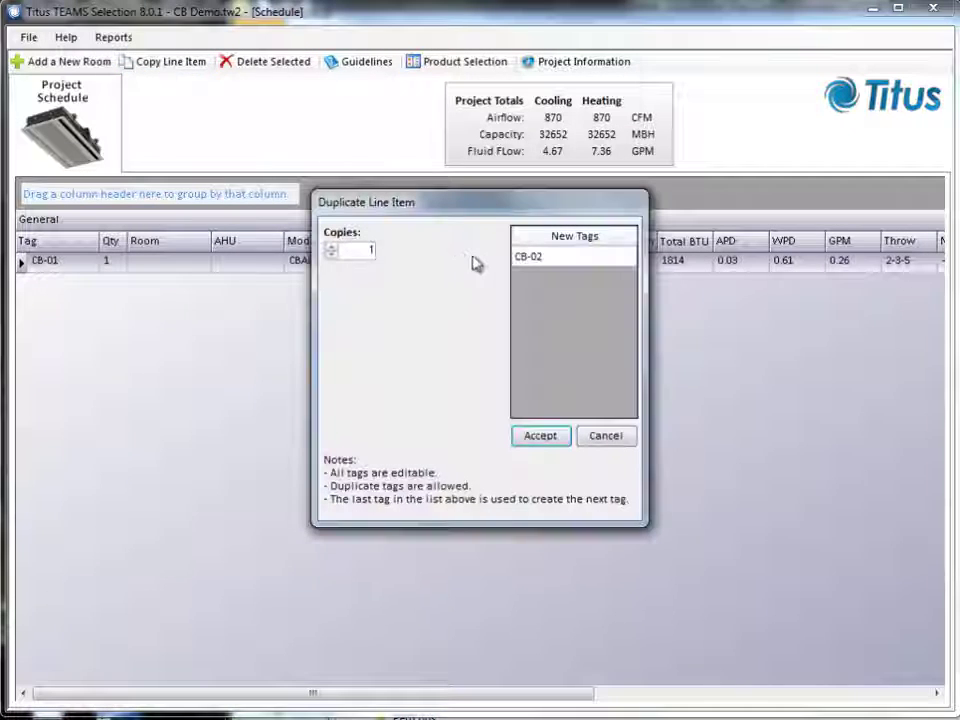
{"action": "left_click", "coordinate": [331, 249]}
{"action": "left_click", "coordinate": [331, 249]}
{"action": "left_click", "coordinate": [331, 249]}
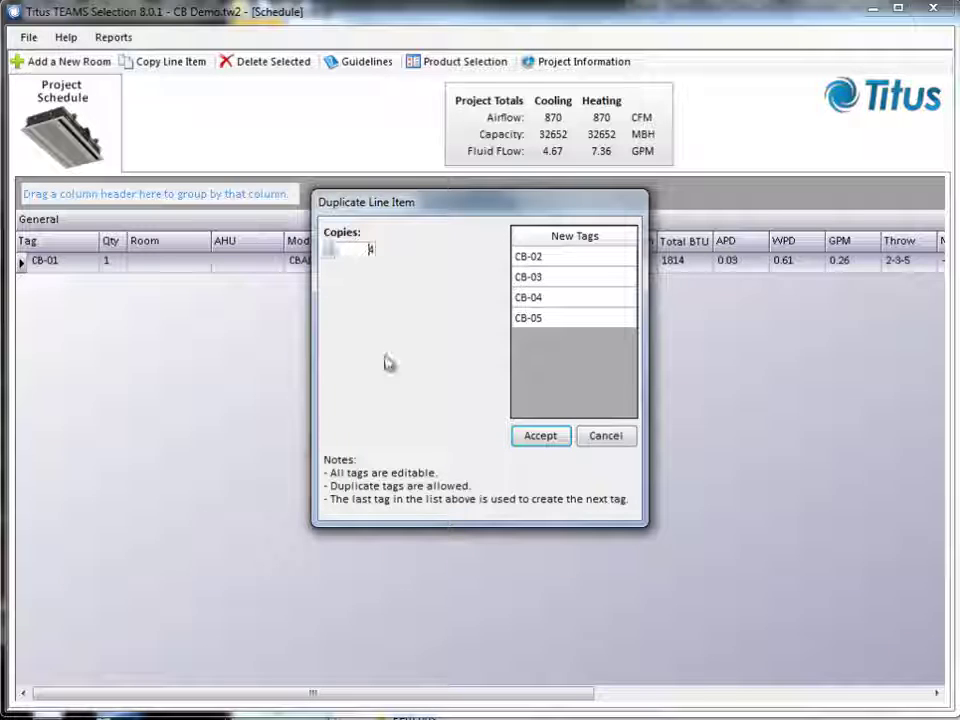
{"action": "left_click", "coordinate": [558, 440]}
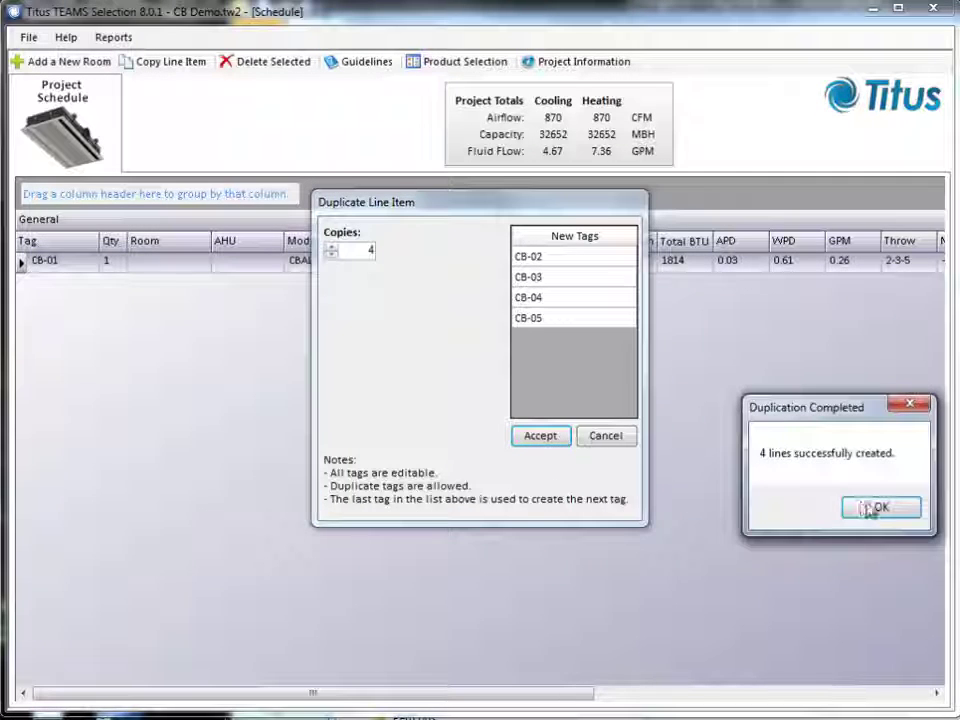
{"action": "left_click", "coordinate": [869, 508]}
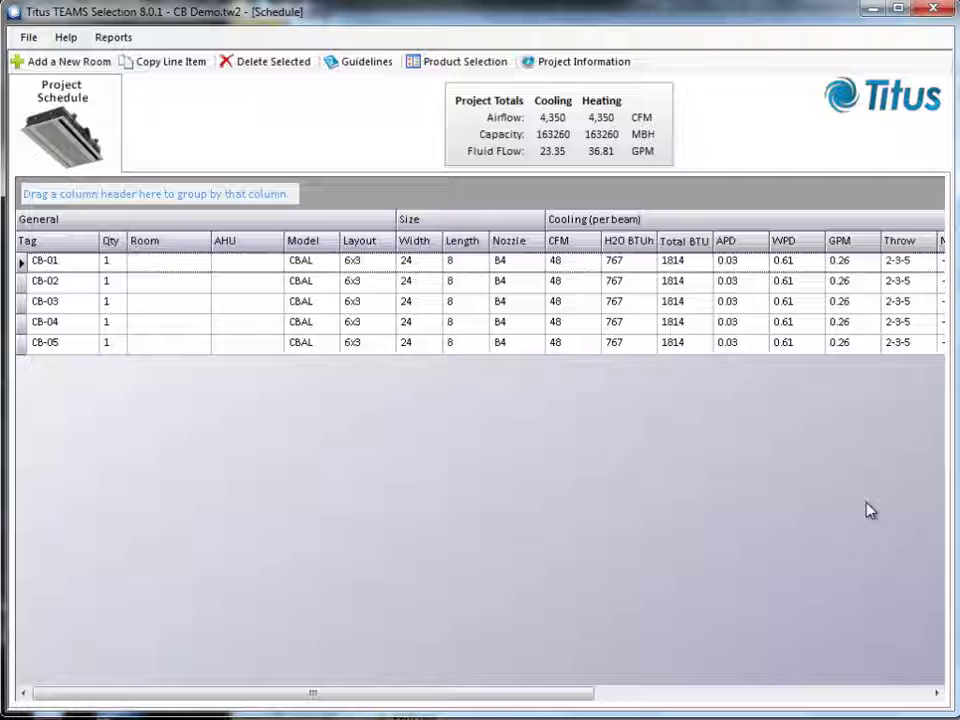
{"action": "left_click_drag", "start_coordinate": [546, 697], "coordinate": [512, 703]}
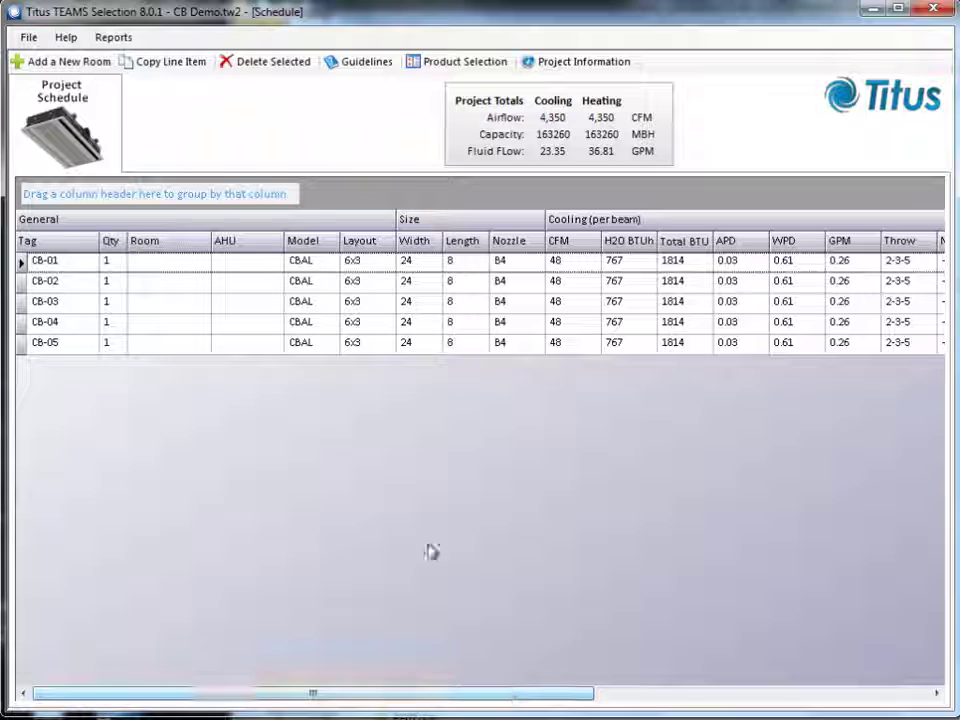
Step: Launch the Room Schedule report of CB Demo, ordered by Tag, from Reports > Launch Reports
{"action": "left_click", "coordinate": [113, 37]}
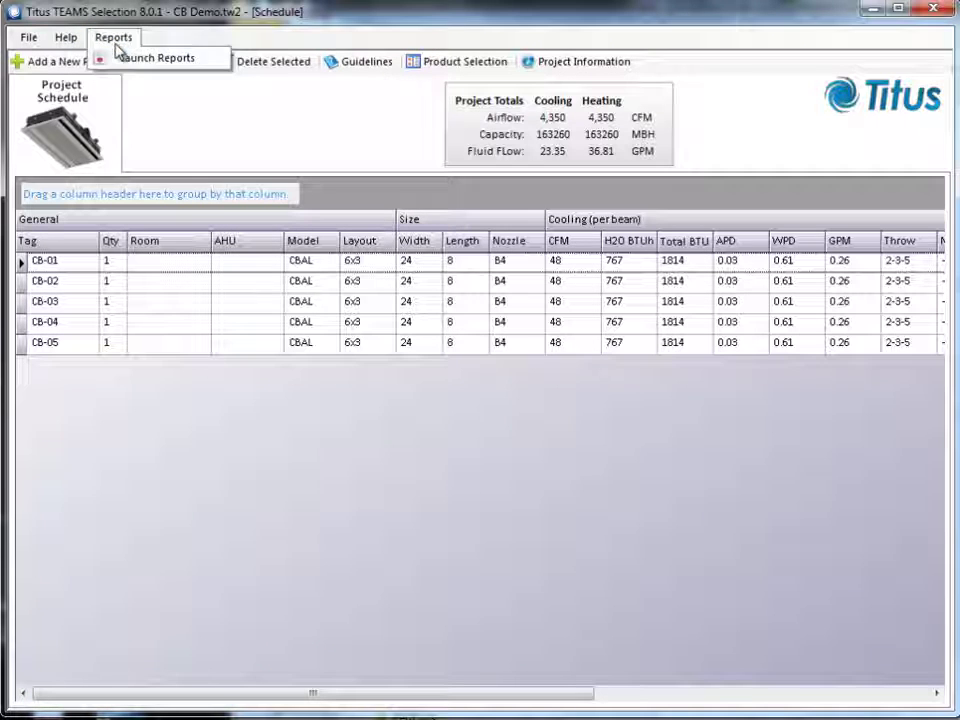
{"action": "left_click", "coordinate": [131, 62]}
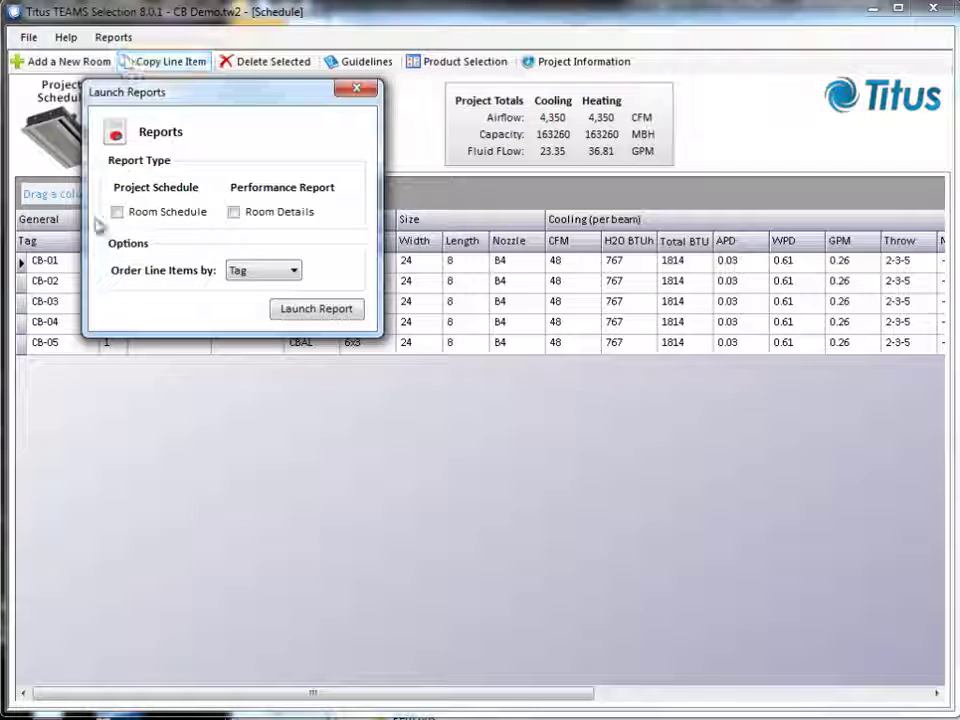
{"action": "left_click", "coordinate": [118, 213]}
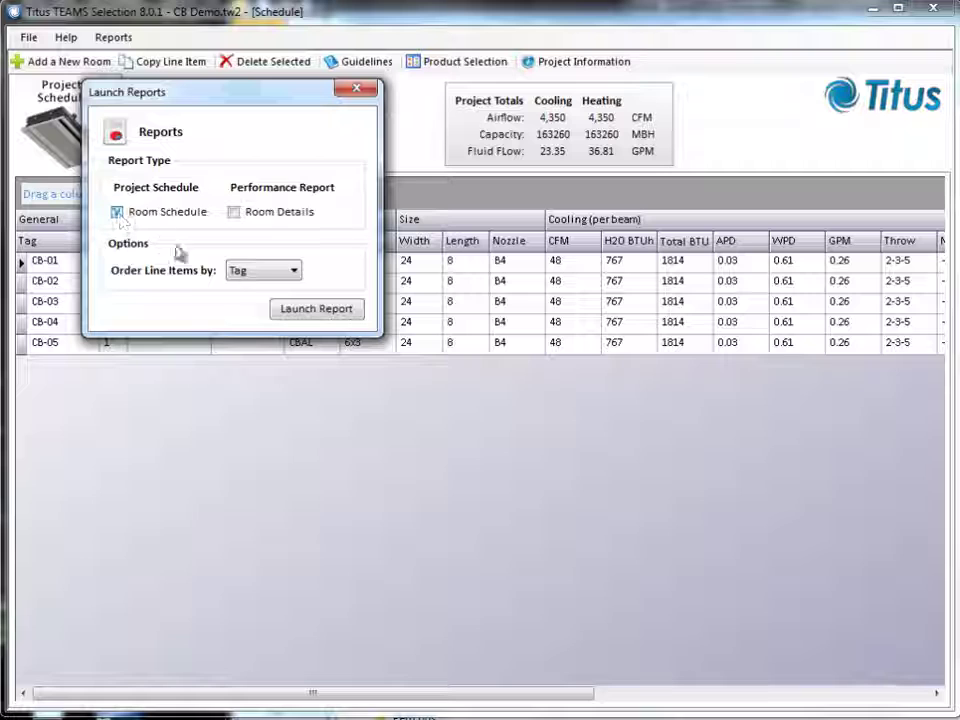
{"action": "left_click", "coordinate": [318, 310]}
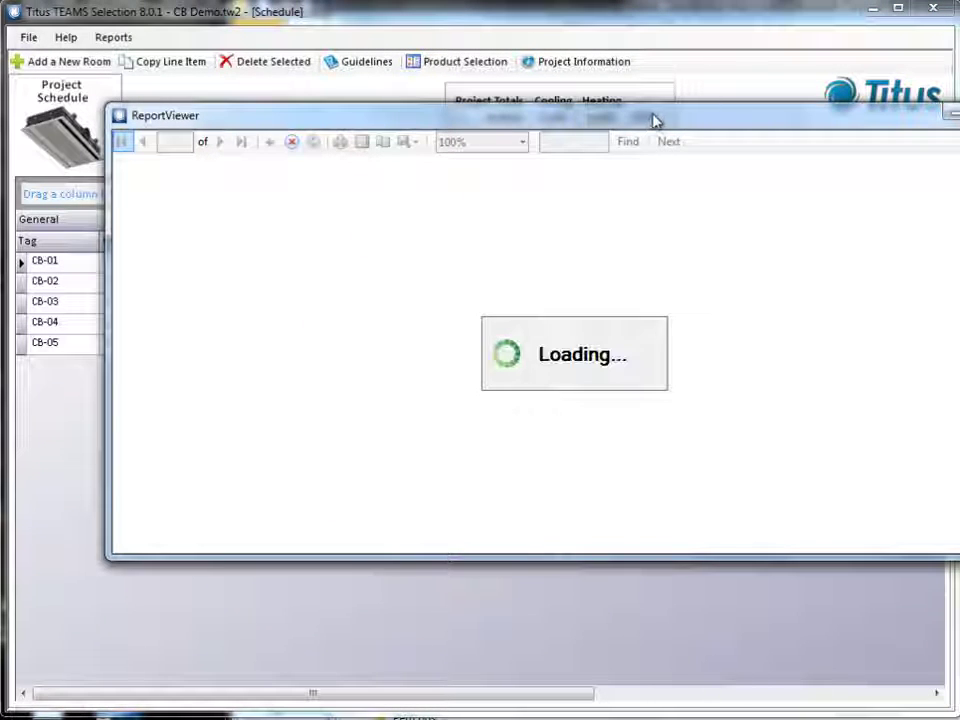
Step: Move the ReportViewer left and scroll across the CB-01 to CB-05 cooling and heating columns
{"action": "left_click_drag", "start_coordinate": [655, 120], "coordinate": [557, 128]}
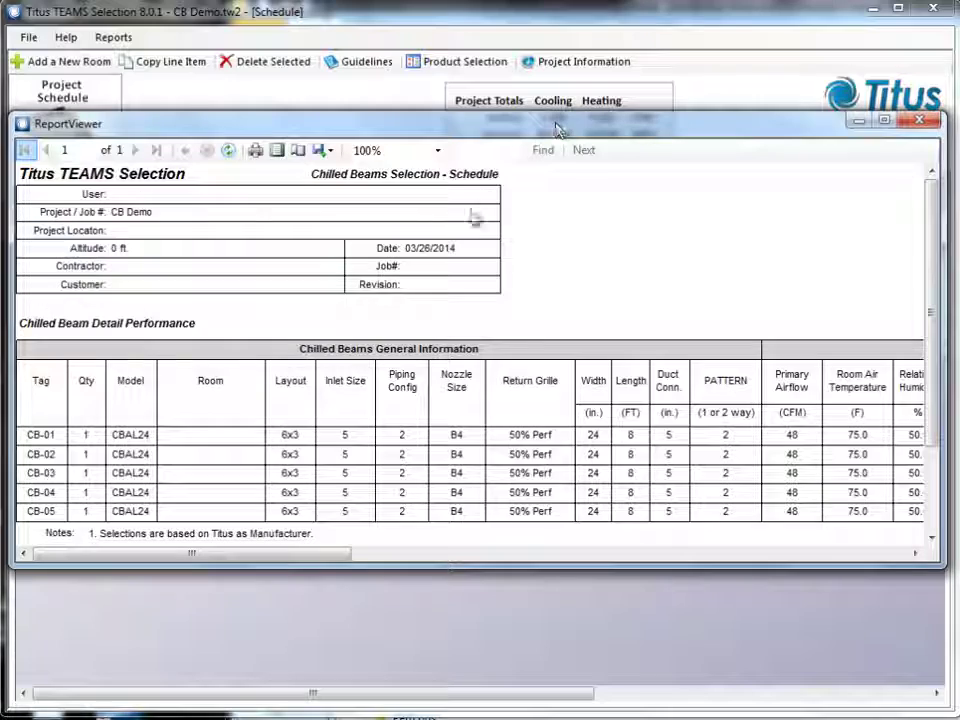
{"action": "left_click_drag", "start_coordinate": [310, 557], "coordinate": [270, 550]}
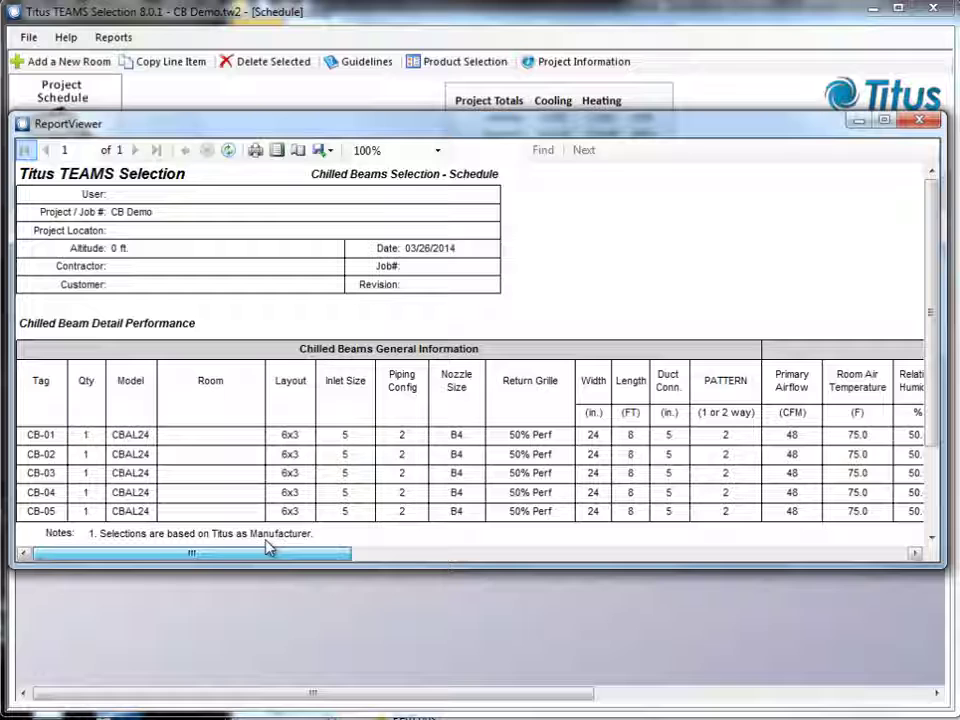
Step: Review the report's Excel, PDF and Word export formats without exporting
{"action": "left_click", "coordinate": [323, 150]}
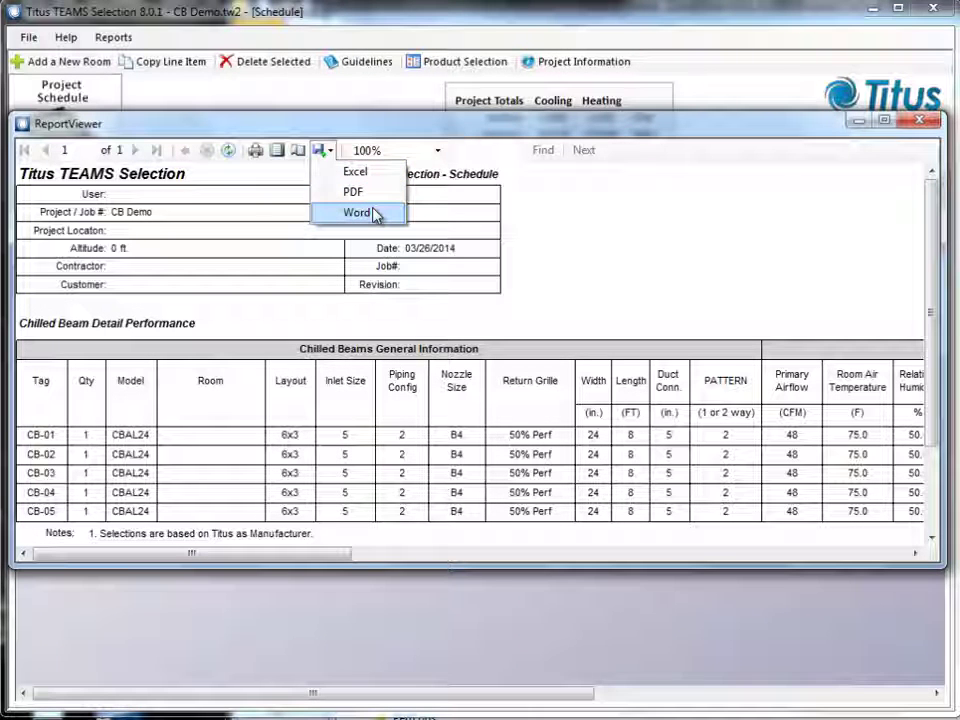
{"action": "left_click", "coordinate": [320, 152]}
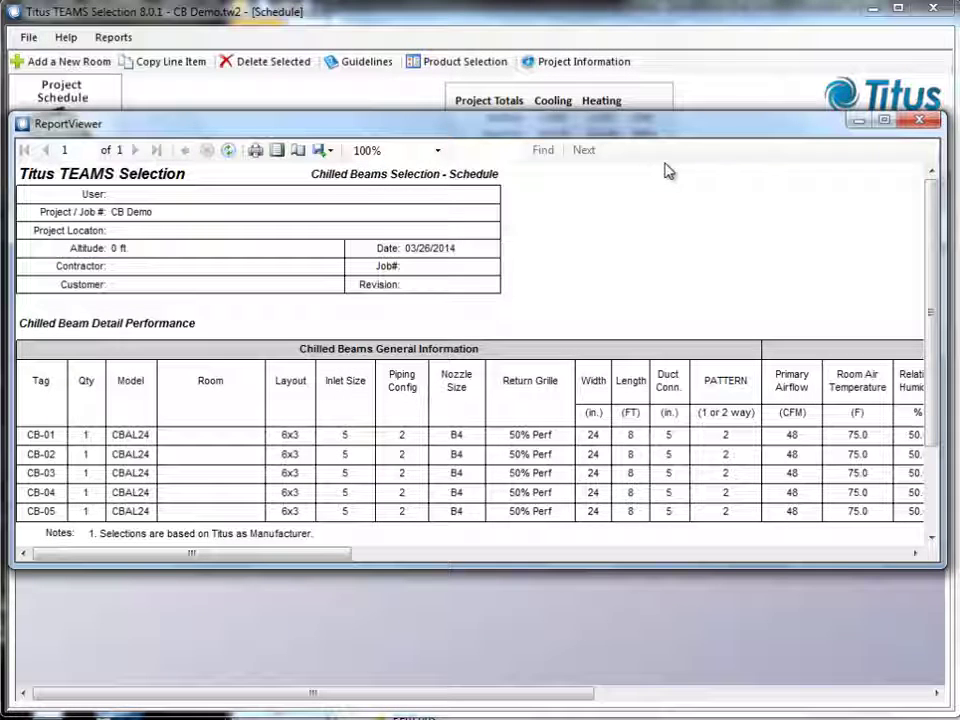
{"action": "left_click", "coordinate": [924, 121]}
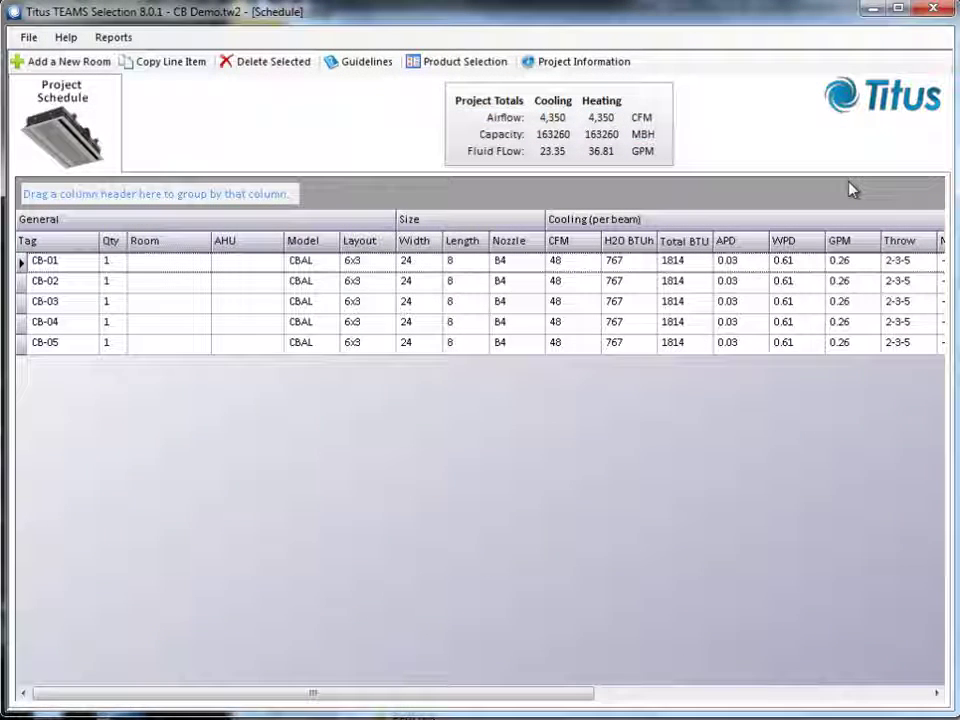